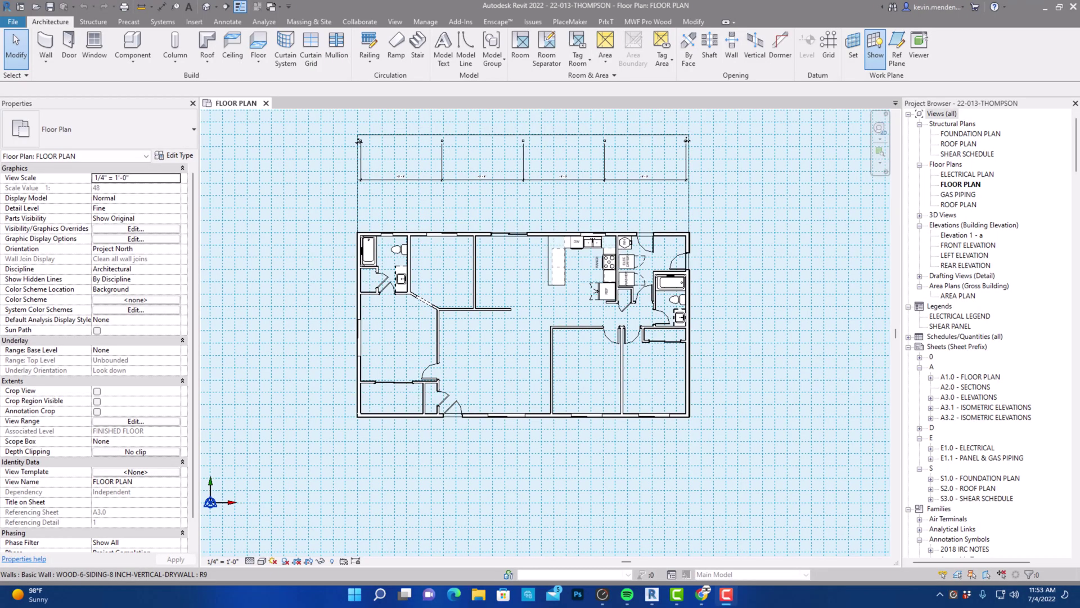
- Tag all untagged doors and windows in the floor plan using Door Tags and Window Tags, with horizontal orientation and no leader
scroll(512, 315, "up", 1)
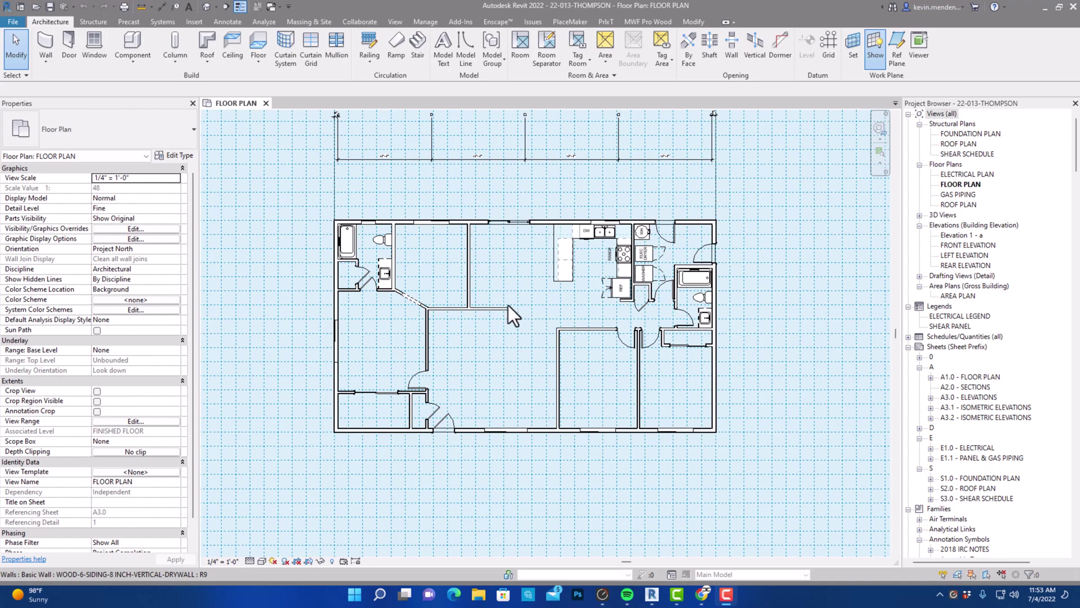
scroll(535, 317, "up", 1)
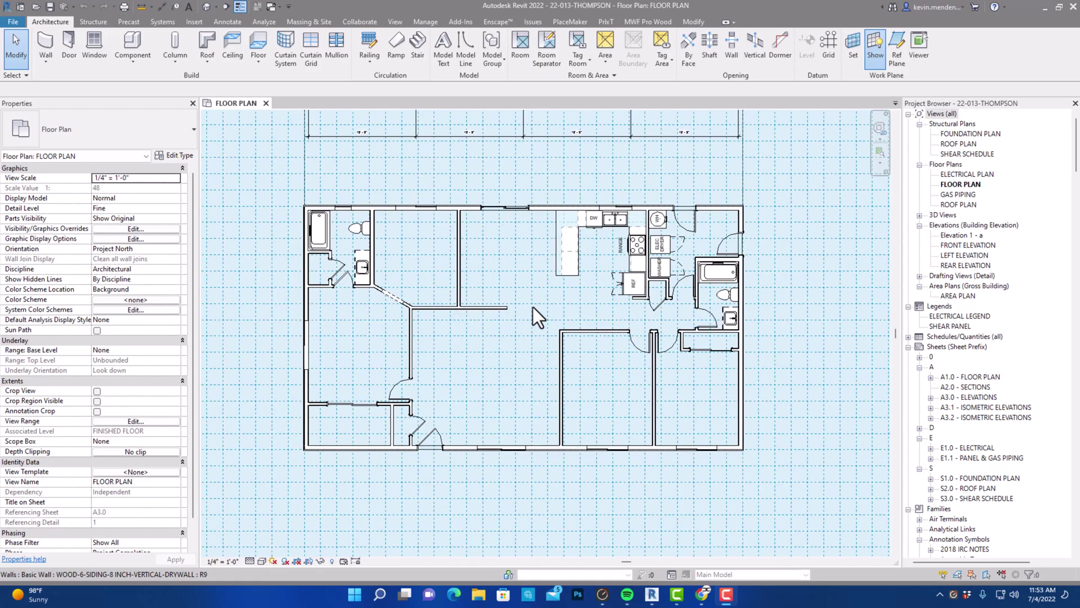
scroll(463, 309, "up", 1)
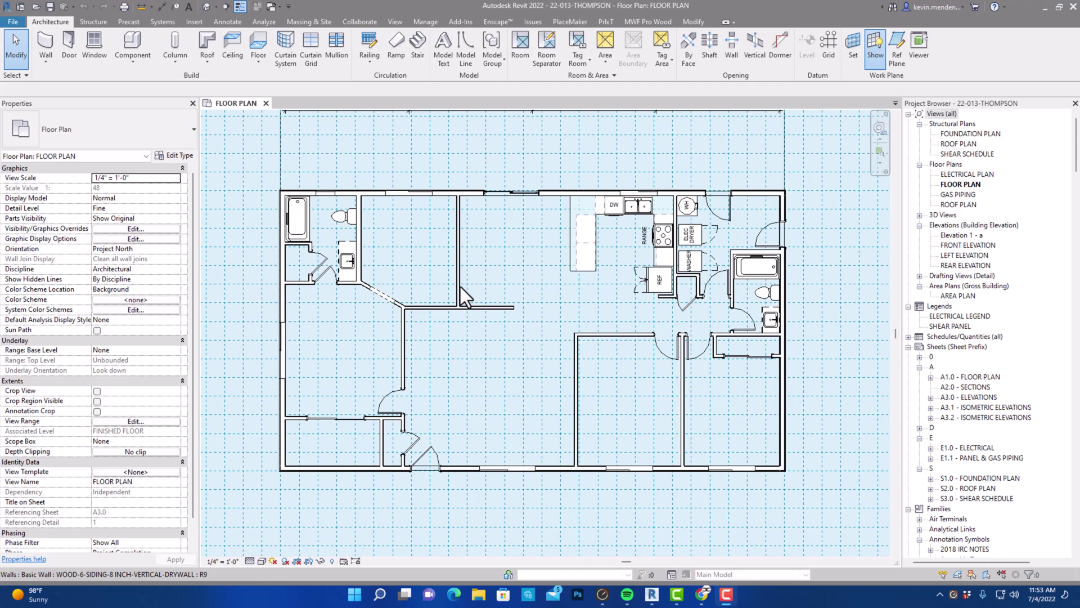
left_click(228, 21)
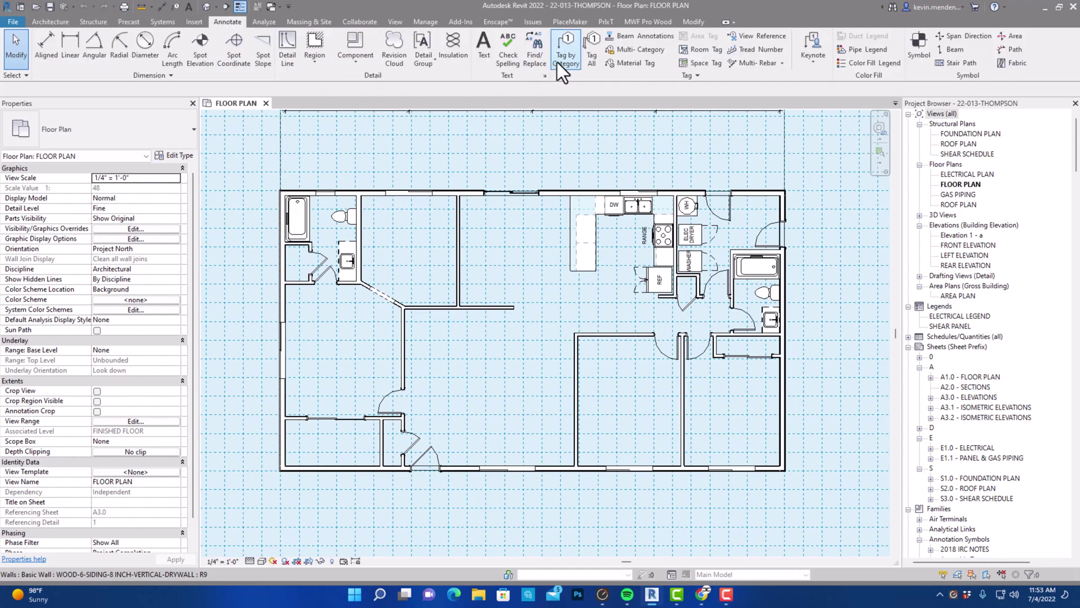
left_click(589, 54)
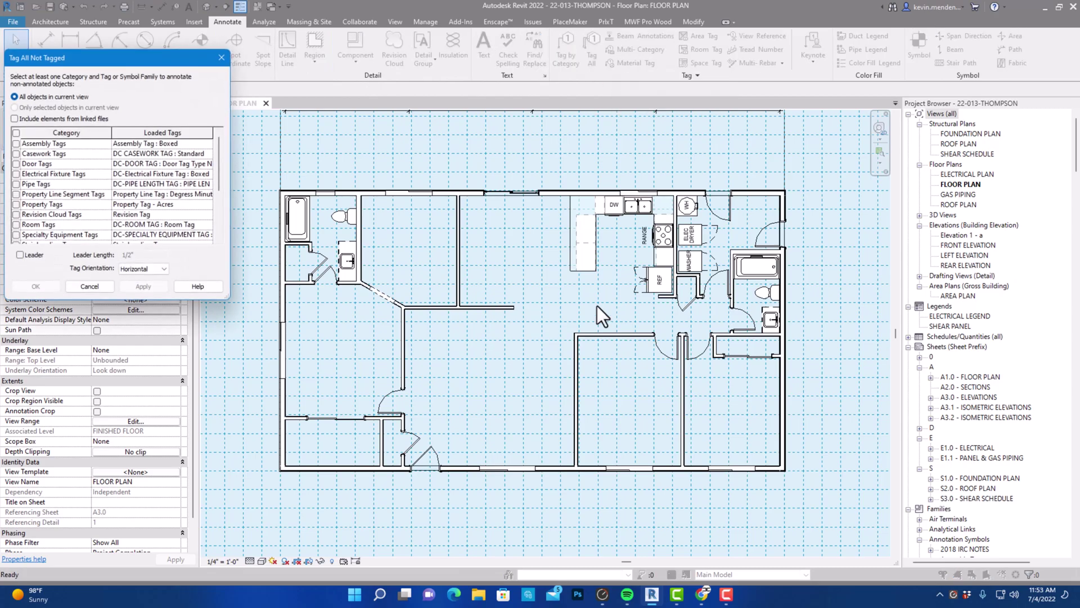
mouse_move(184, 59)
left_mouse_down()
mouse_move(532, 102)
mouse_move(673, 146)
left_mouse_up()
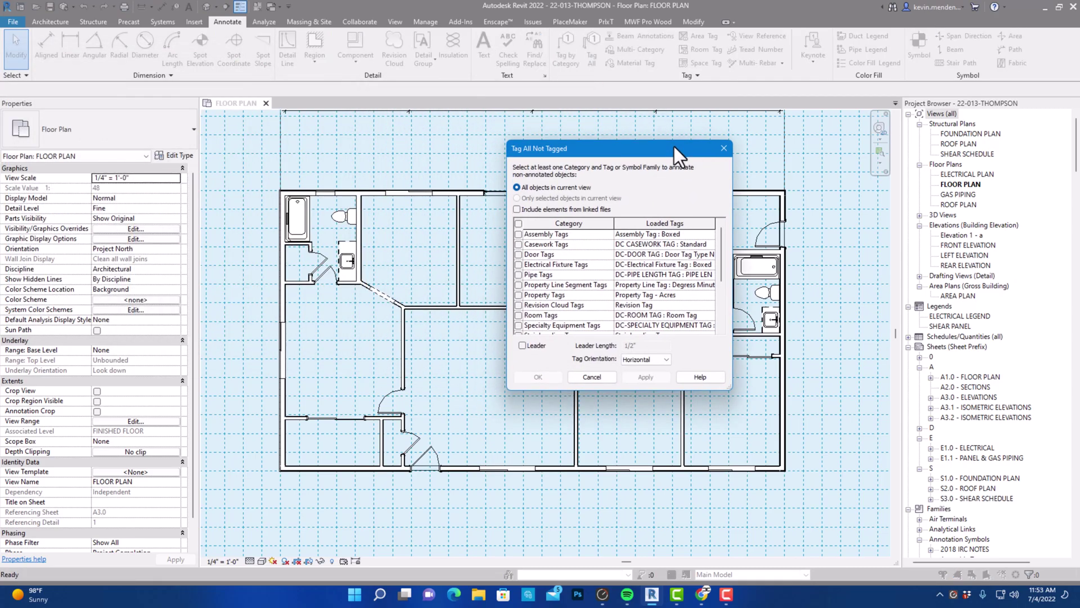
left_click(525, 260)
left_click_drag(720, 261, 731, 323)
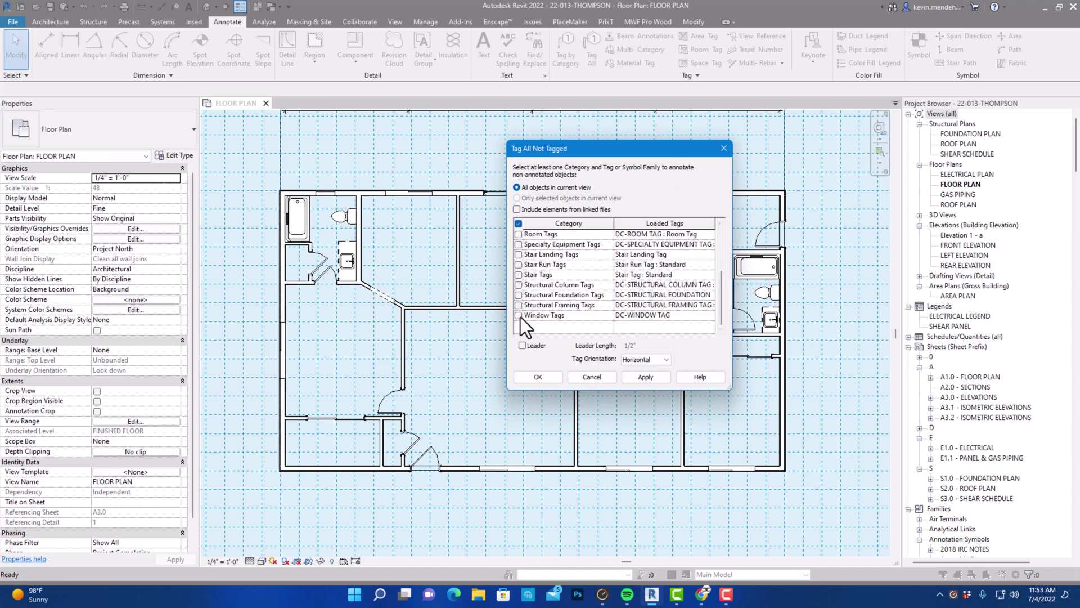
left_click(538, 377)
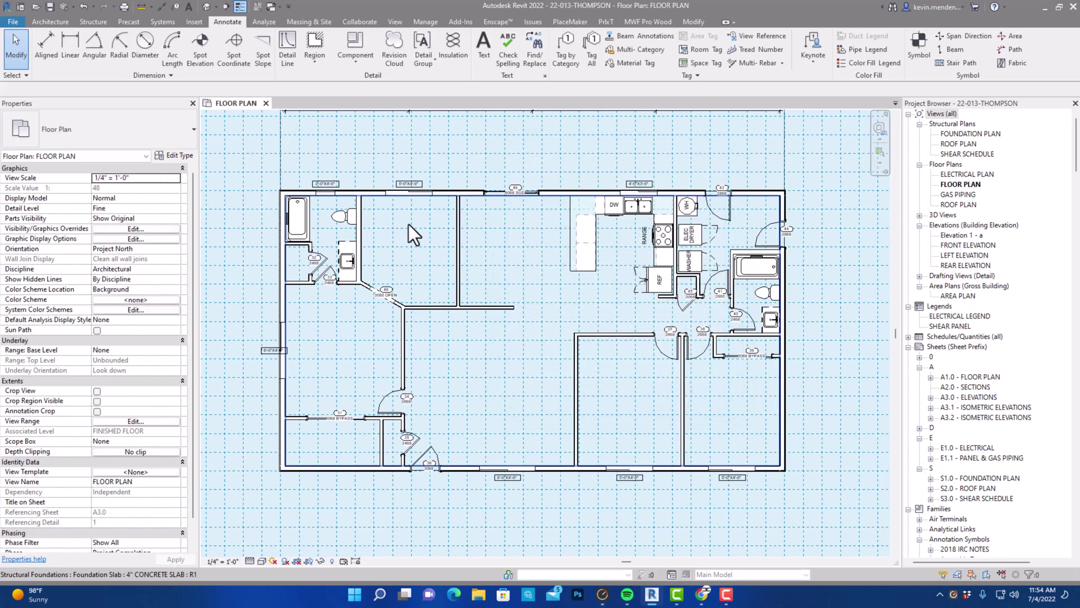
- Examine the new door and window tags, and inspect the width and height parameters behind the west wall's window tag without changing them
scroll(405, 202, "up", 2)
scroll(400, 186, "up", 2)
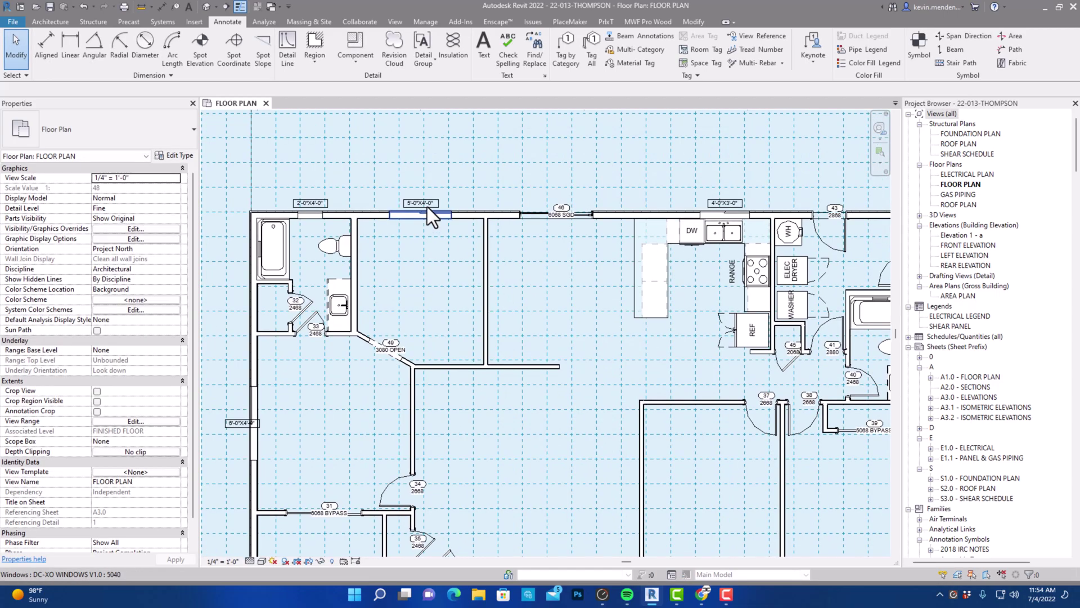
scroll(427, 201, "down", 3)
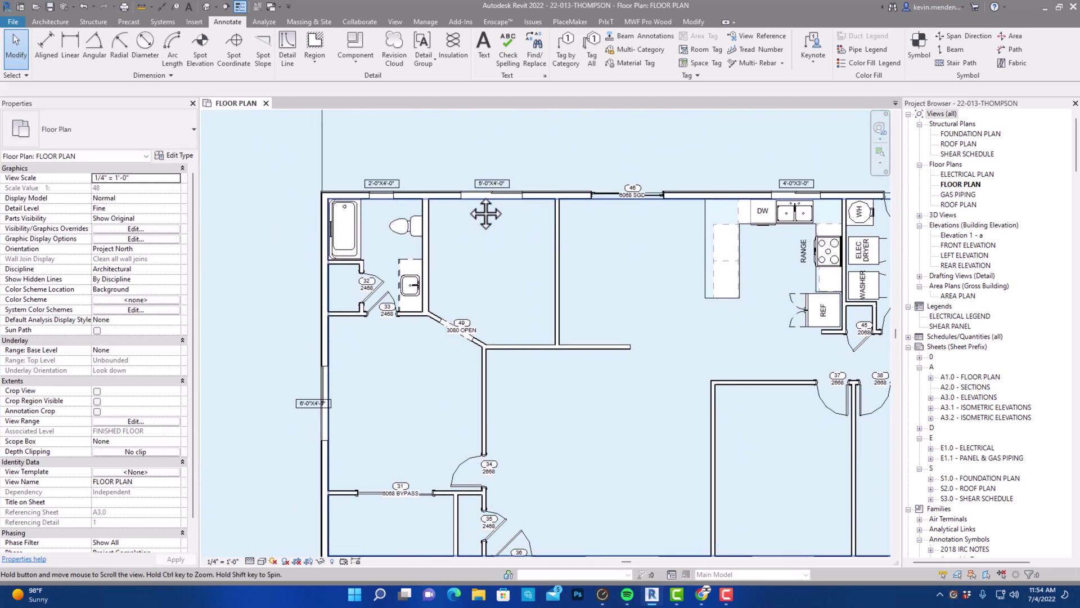
scroll(306, 379, "up", 2)
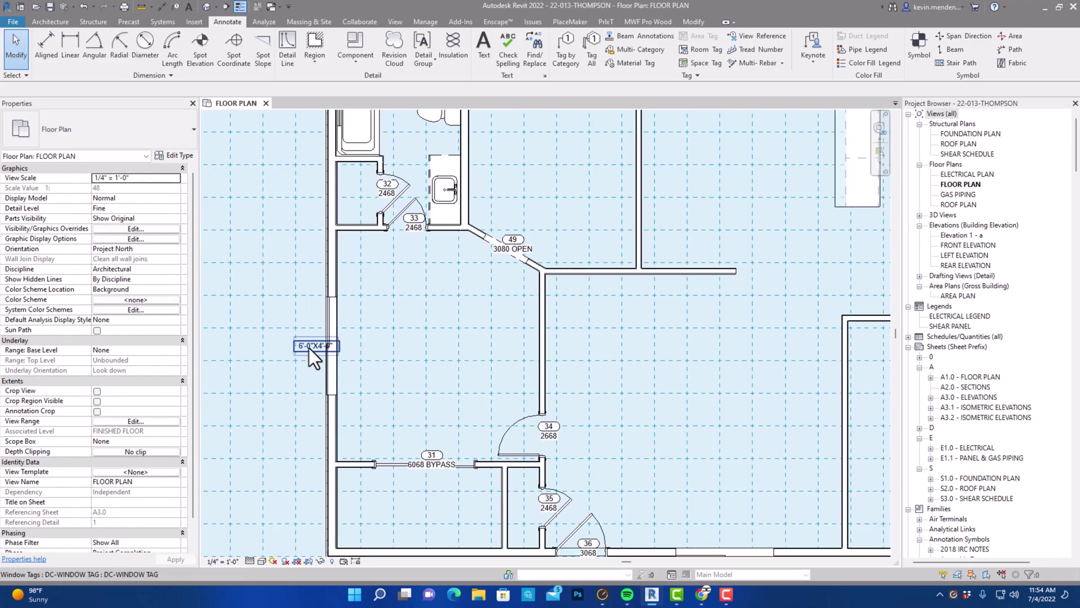
left_click(309, 344)
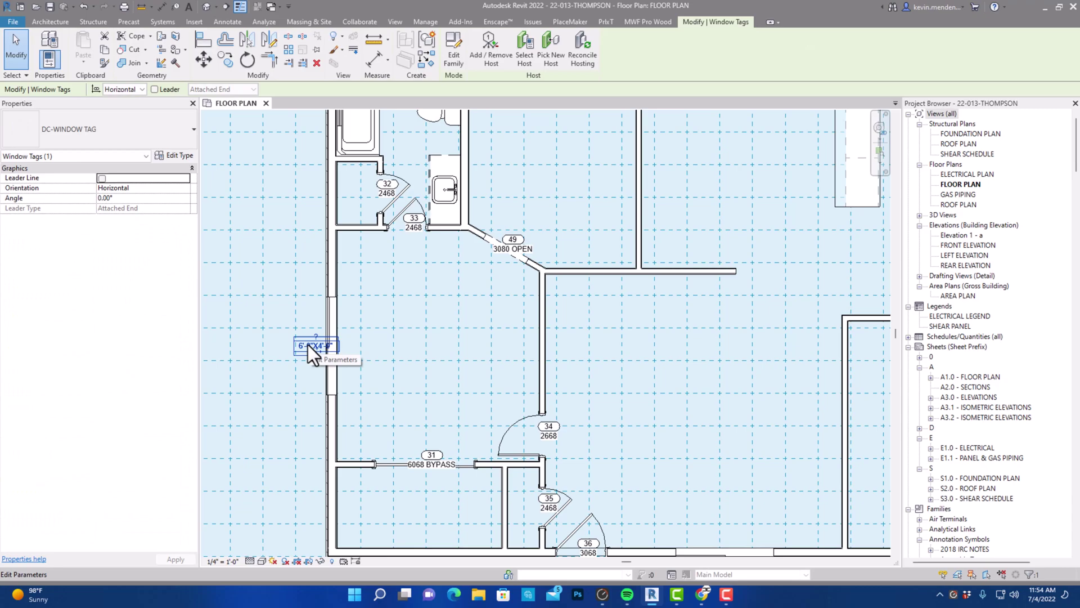
scroll(304, 347, "up", 1)
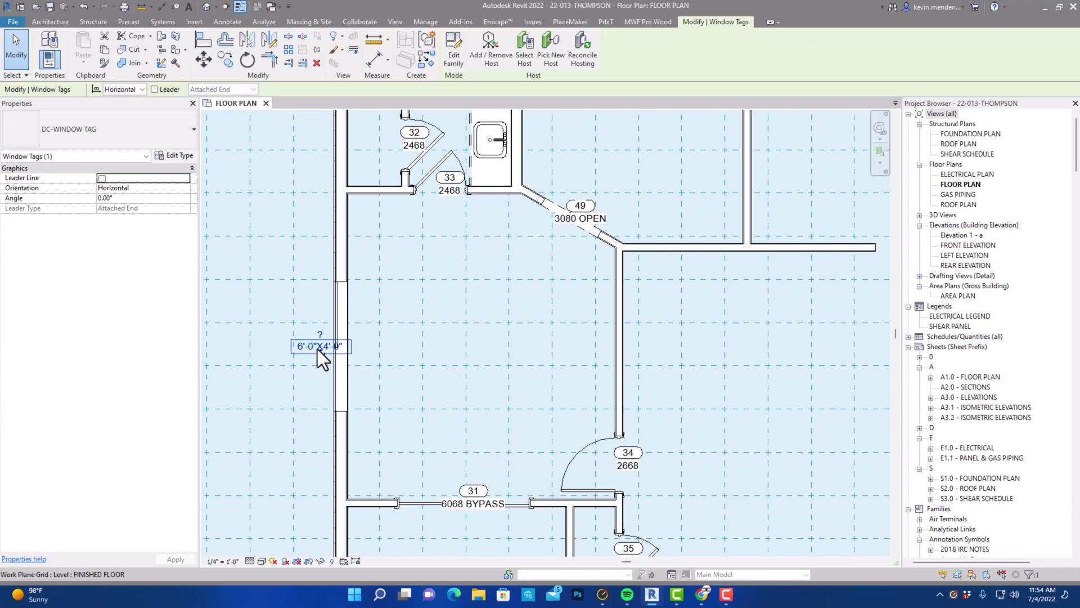
scroll(317, 355, "up", 2)
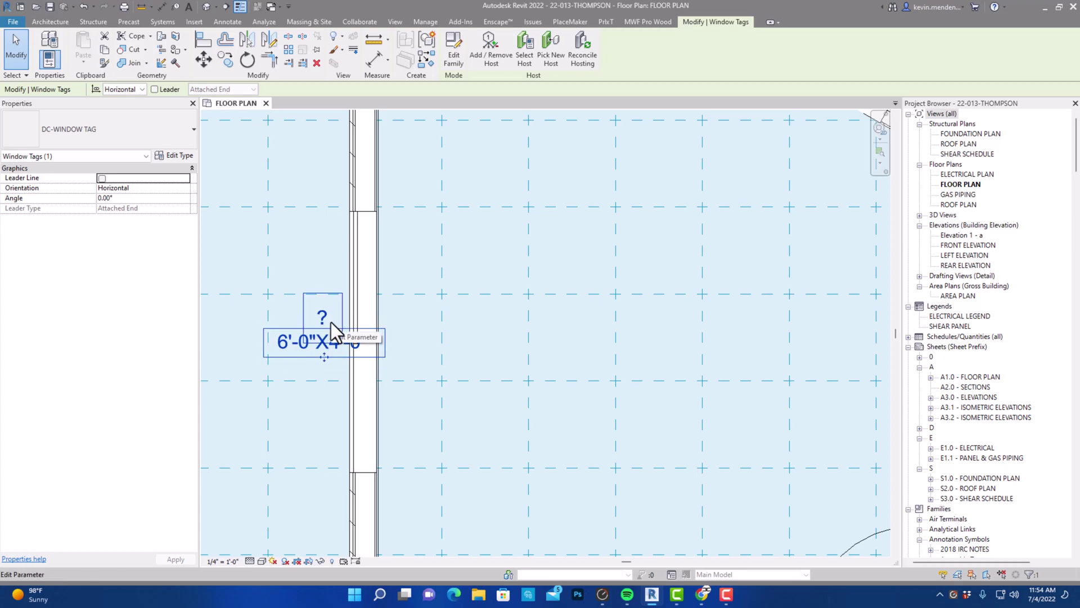
scroll(331, 322, "down", 2)
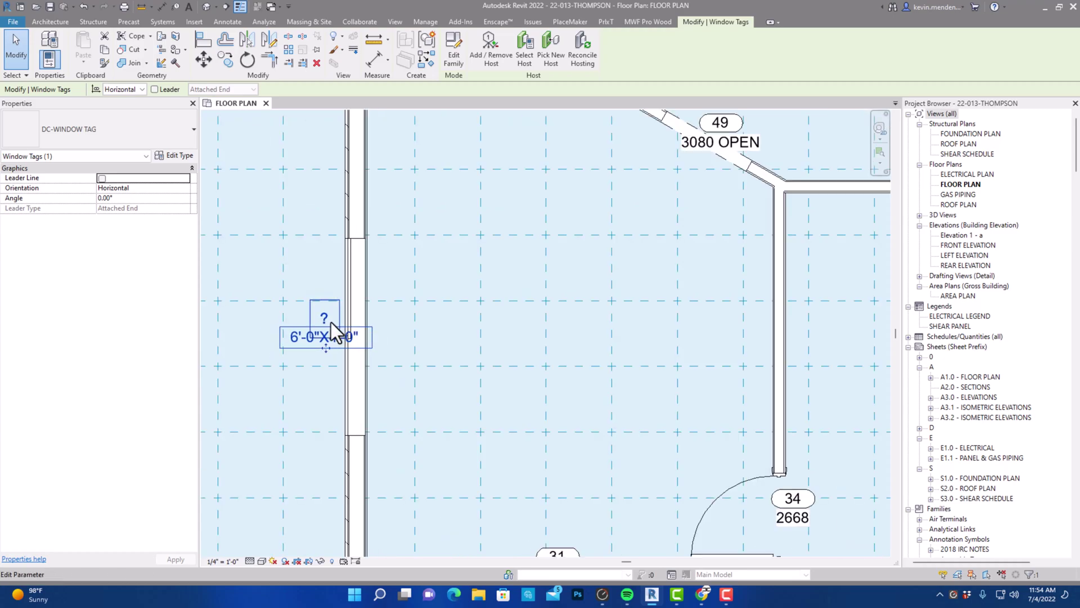
scroll(330, 322, "down", 3)
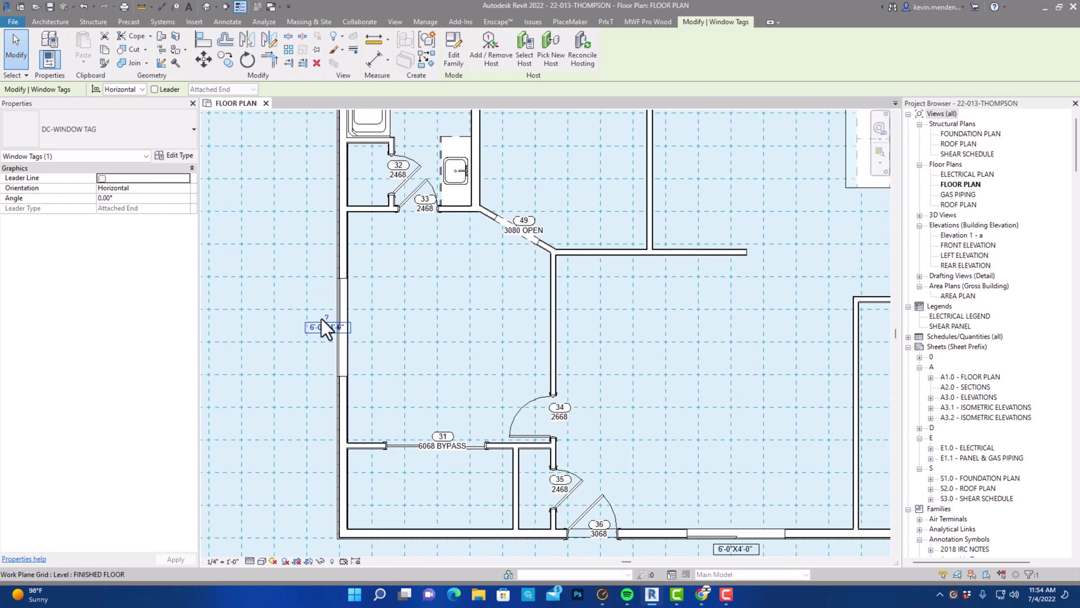
left_click(321, 325)
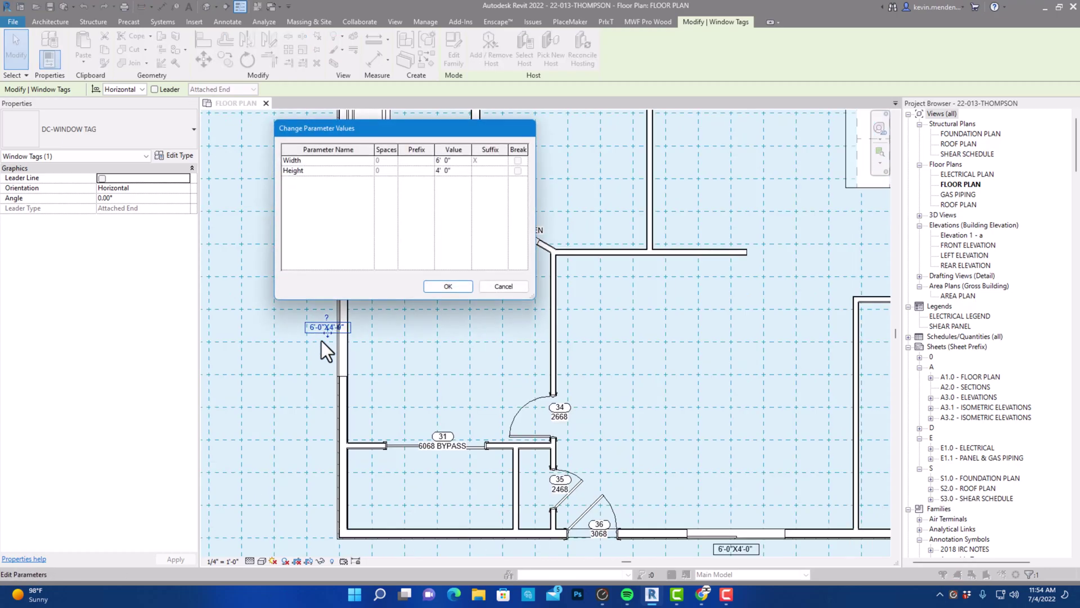
left_click(503, 288)
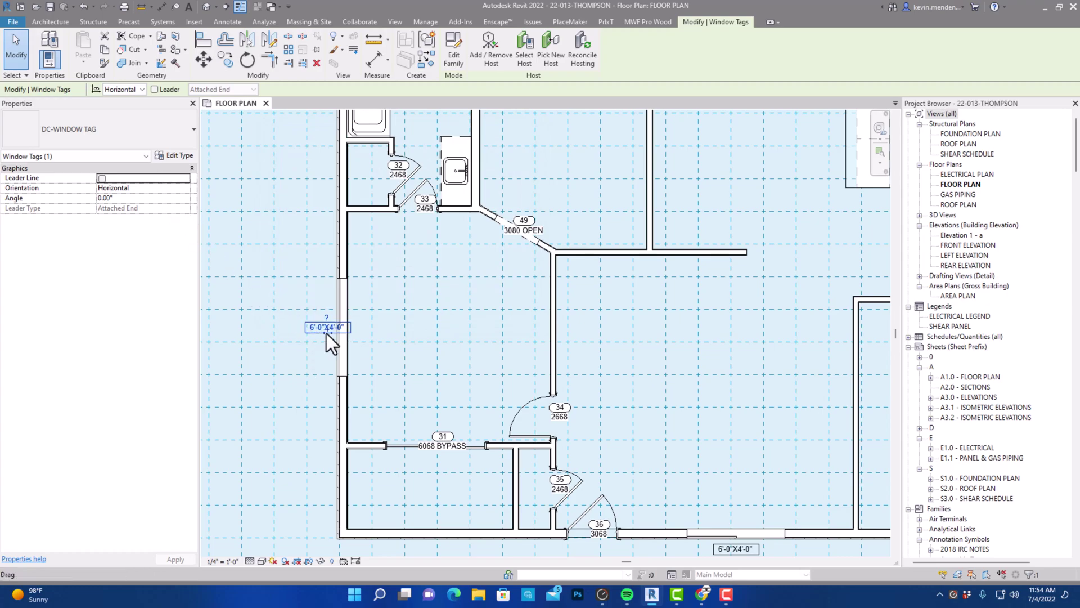
- Set the orientation of the window tag on the west exterior wall to Vertical
left_click(151, 187)
left_click(186, 188)
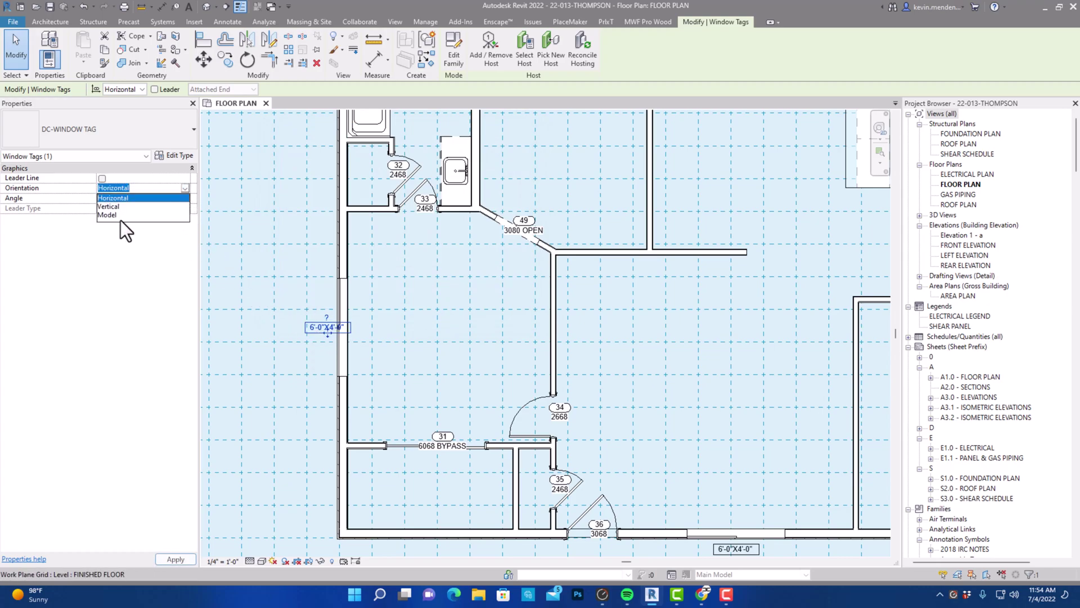
left_click(116, 209)
scroll(348, 333, "up", 2)
scroll(349, 333, "down", 4)
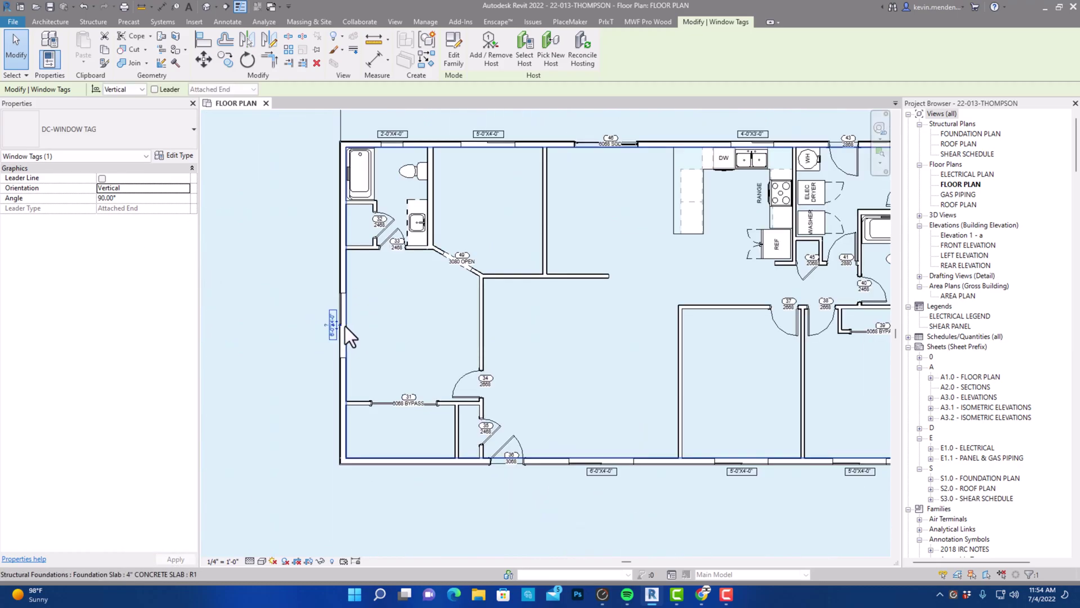
middle_click_drag(672, 287, 692, 290)
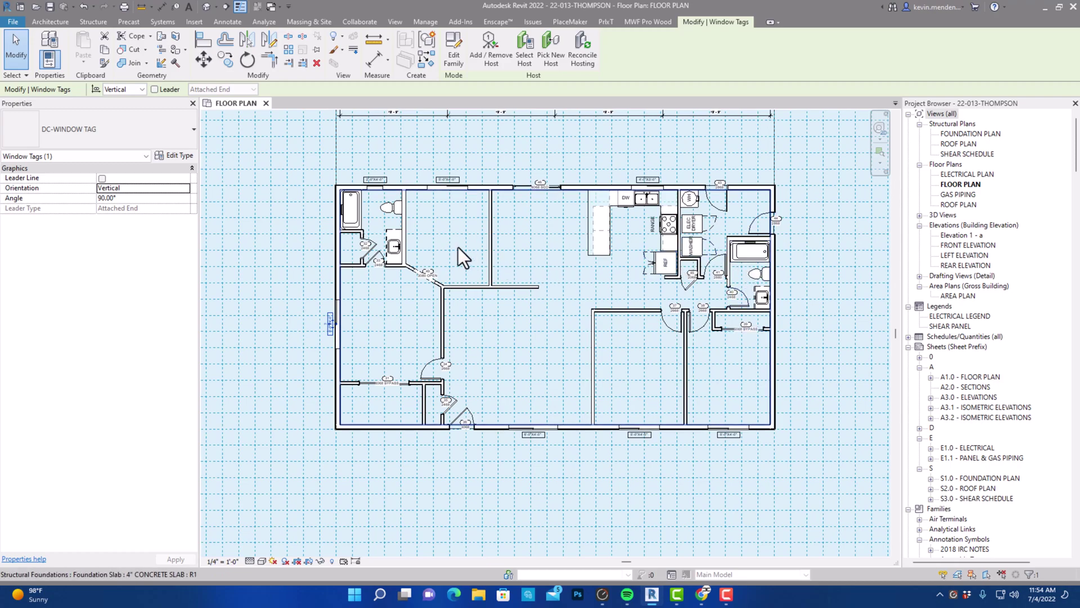
- Move door tag 31 (6068 BYPASS) up off the closet door so it sits just above the wall
scroll(413, 241, "up", 2)
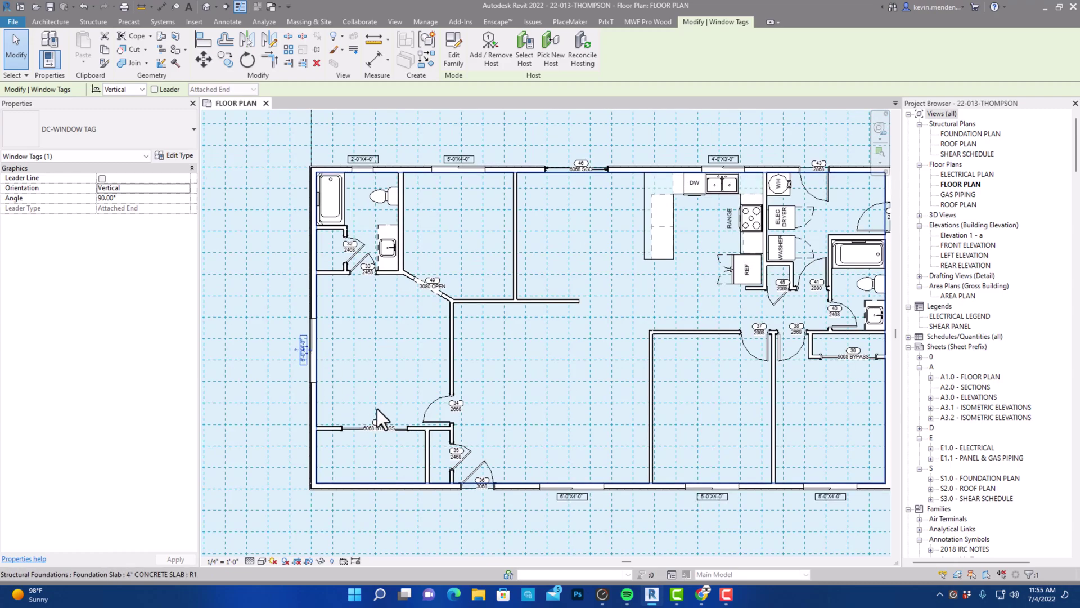
scroll(377, 409, "up", 3)
left_click(390, 422)
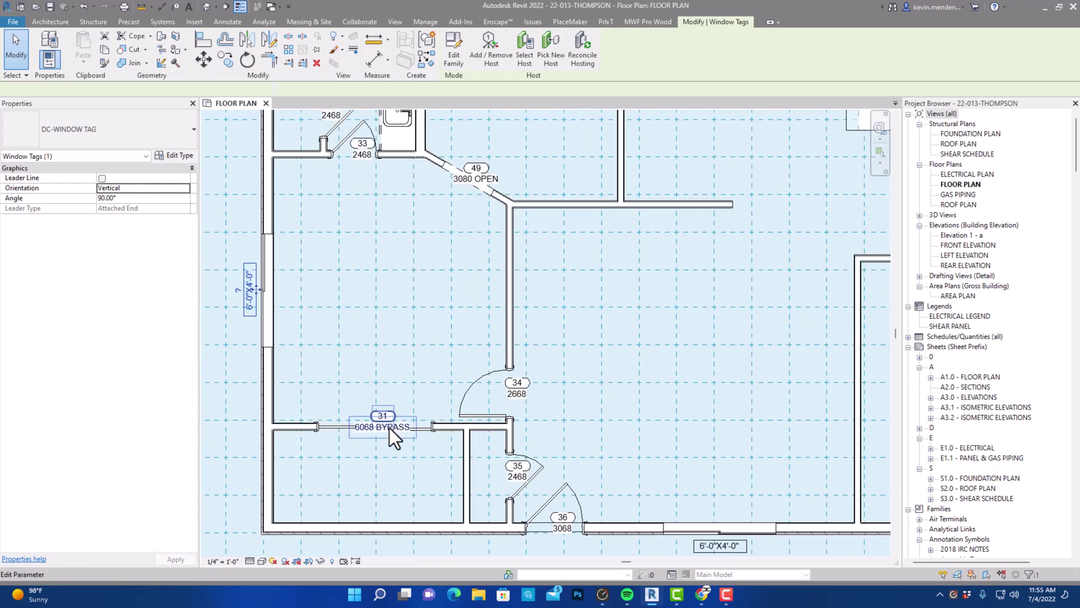
left_click_drag(389, 426, 383, 350)
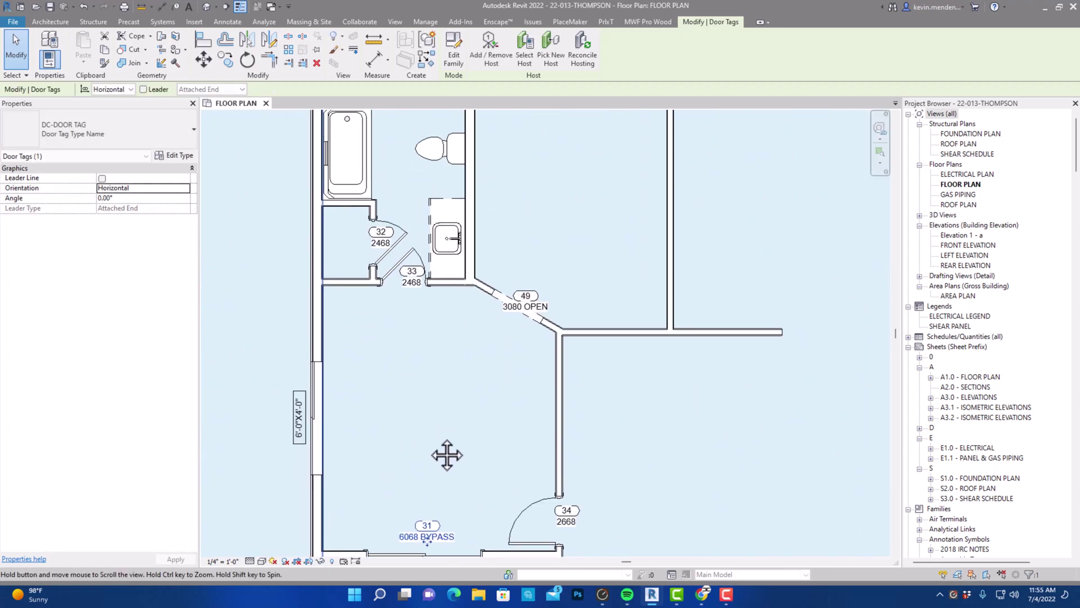
middle_click_drag(384, 350, 432, 478)
scroll(402, 295, "down", 2)
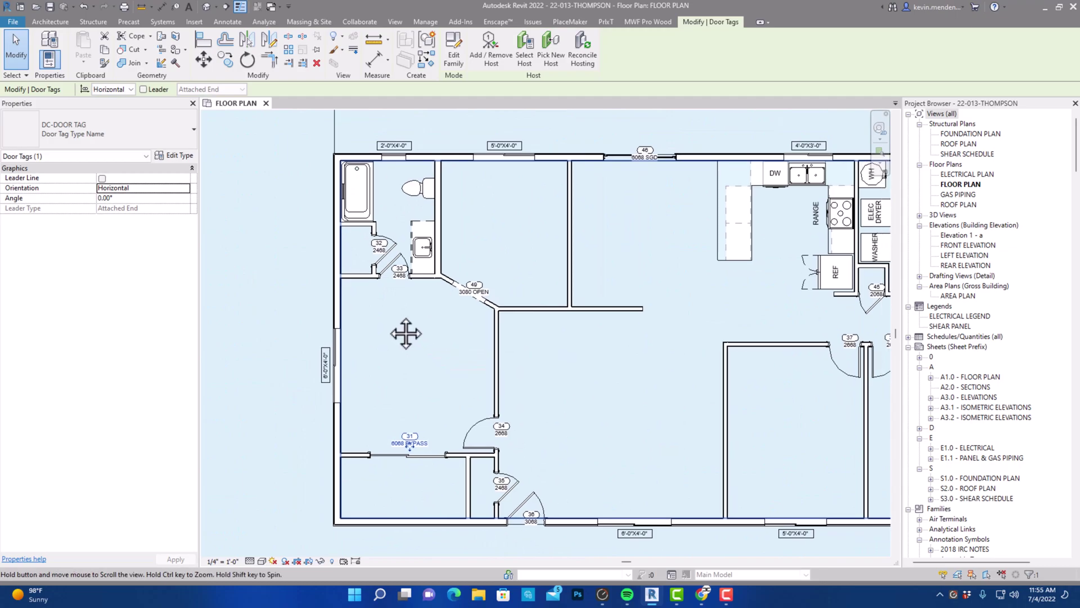
- Move door tags 37 and 38 down into their bedroom door swings, and shift door tag 45 down beside the refrigerator closet
middle_click_drag(410, 330, 286, 183)
middle_click_drag(522, 420, 474, 526)
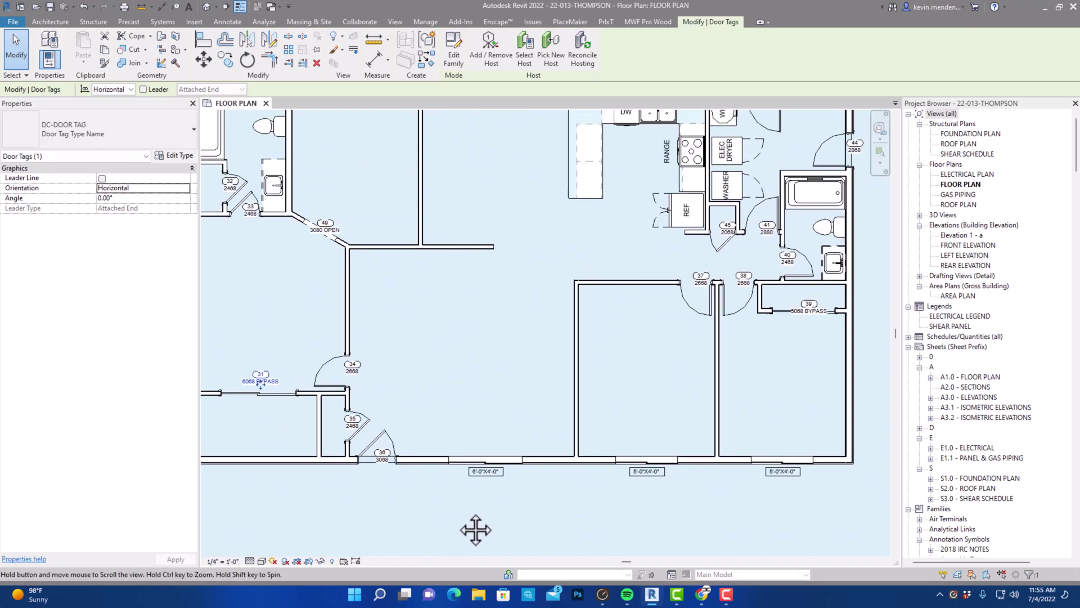
scroll(668, 354, "up", 3)
left_click_drag(730, 245, 728, 270)
left_click_drag(805, 233, 786, 276)
scroll(787, 276, "down", 1)
scroll(786, 276, "up", 1)
middle_click_drag(785, 276, 733, 362)
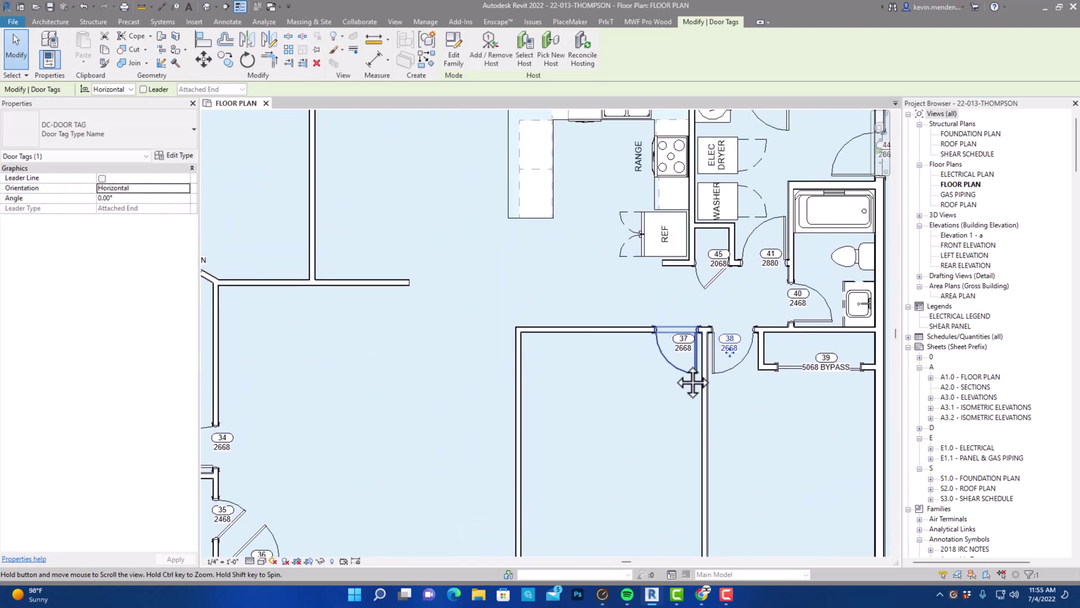
left_click_drag(711, 251, 714, 272)
scroll(715, 273, "down", 3)
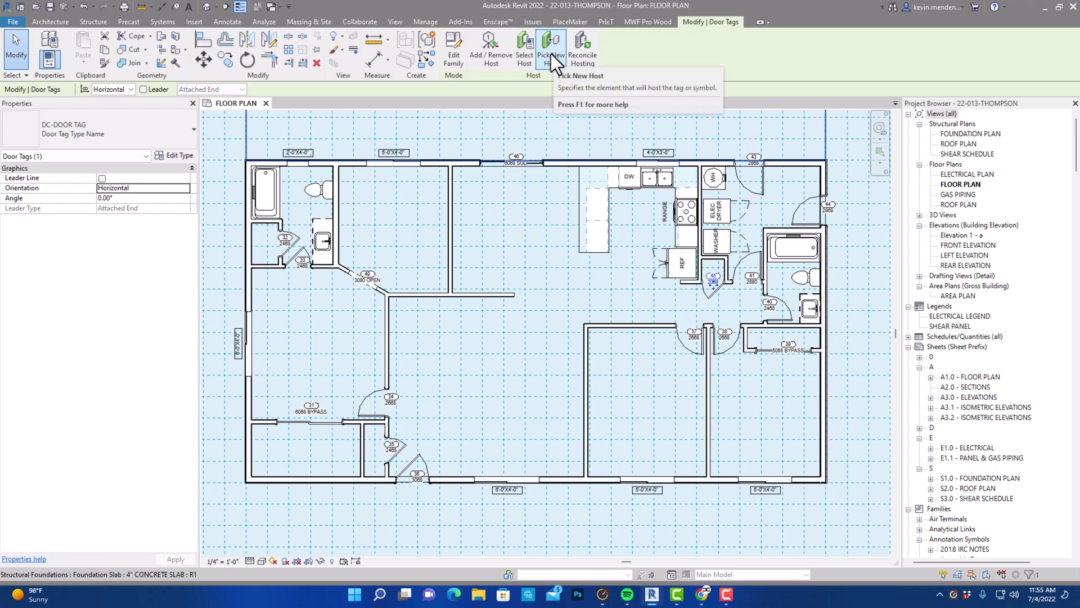
- Open Dynamo Player and bring up the folder selection for its scripts
left_click(422, 20)
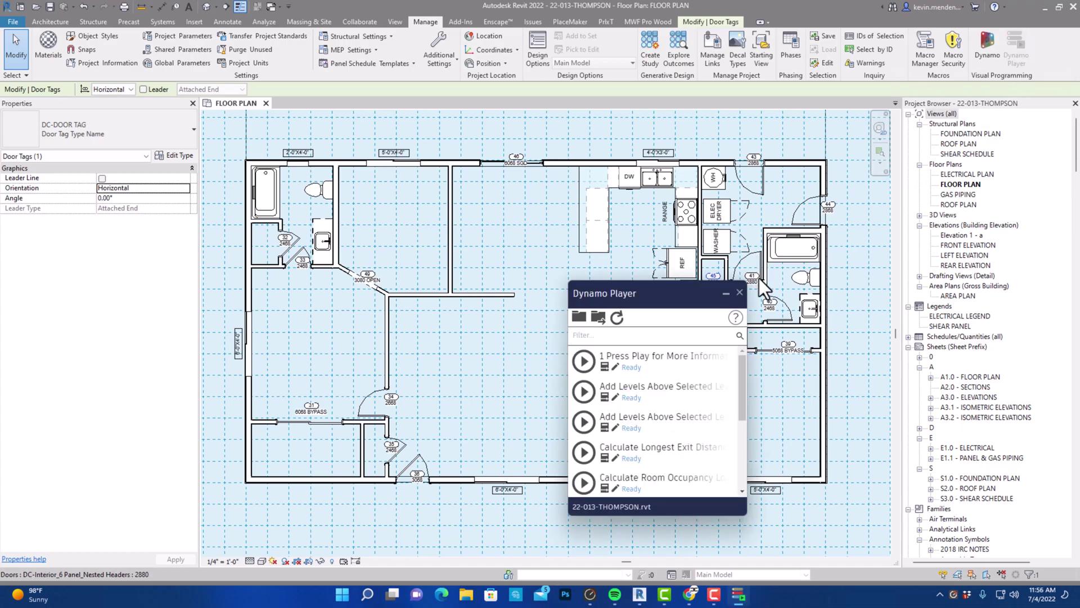
mouse_move(740, 386)
left_mouse_down()
mouse_move(744, 470)
mouse_move(737, 378)
left_mouse_up()
left_click(576, 317)
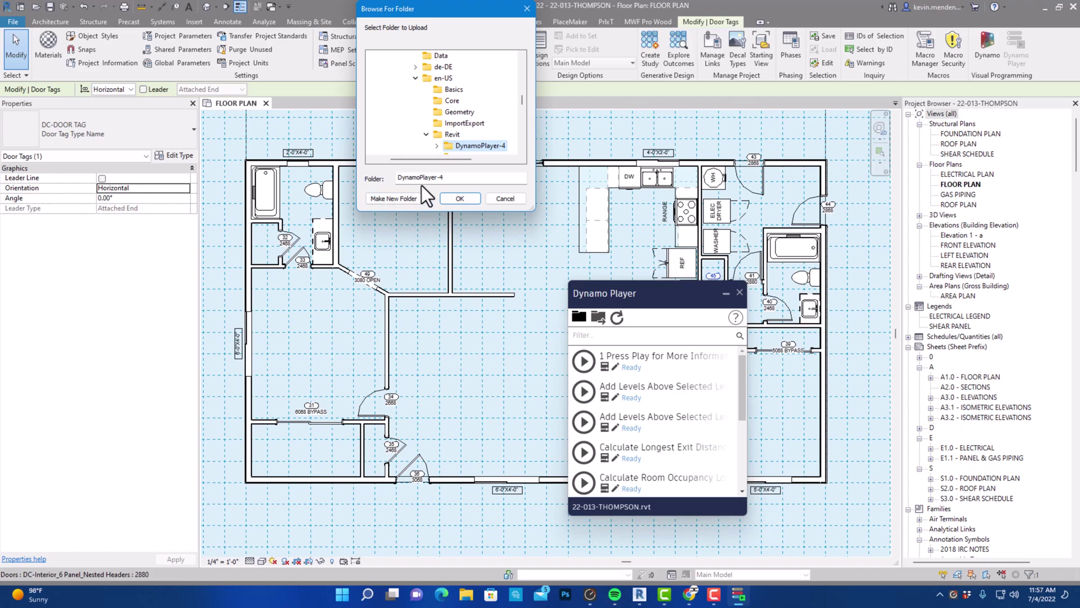
- Load the Dynamo folder found under Documents > Revit as the Dynamo Player script folder
scroll(472, 138, "down", 1)
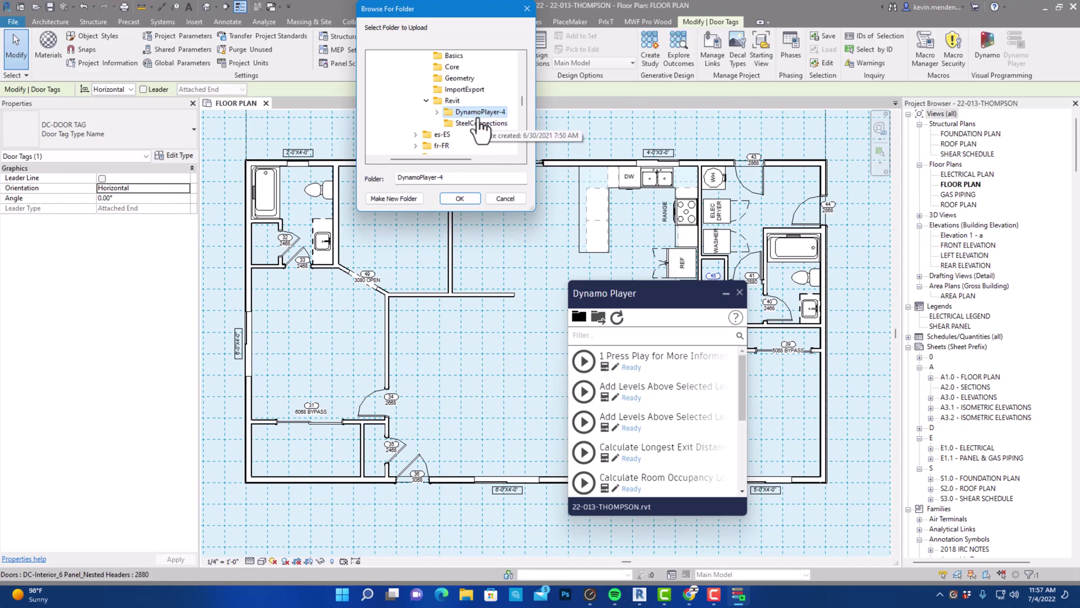
scroll(480, 115, "up", 1)
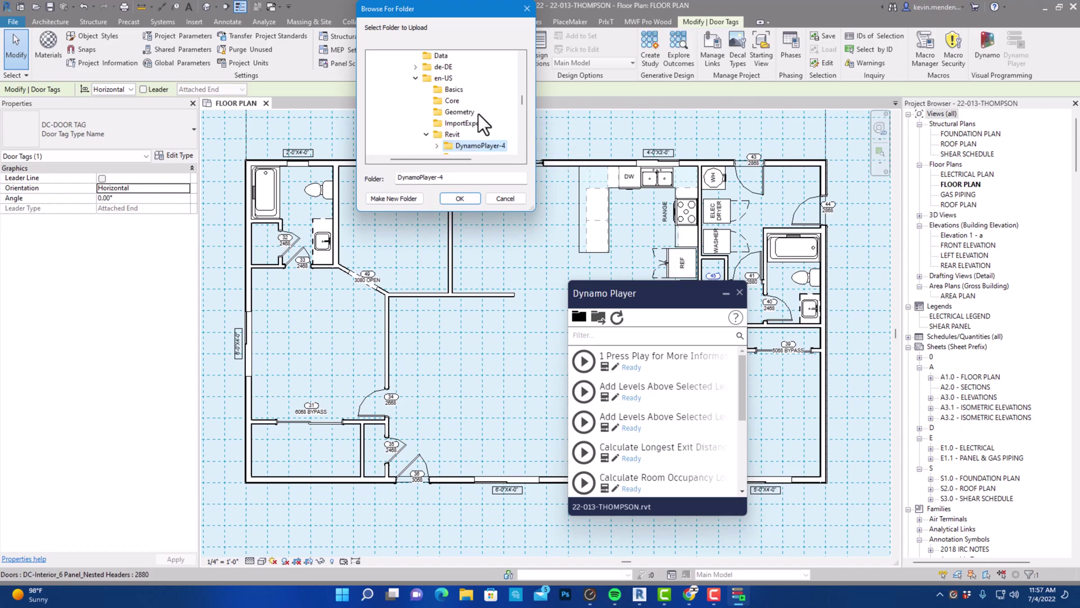
scroll(470, 117, "up", 6)
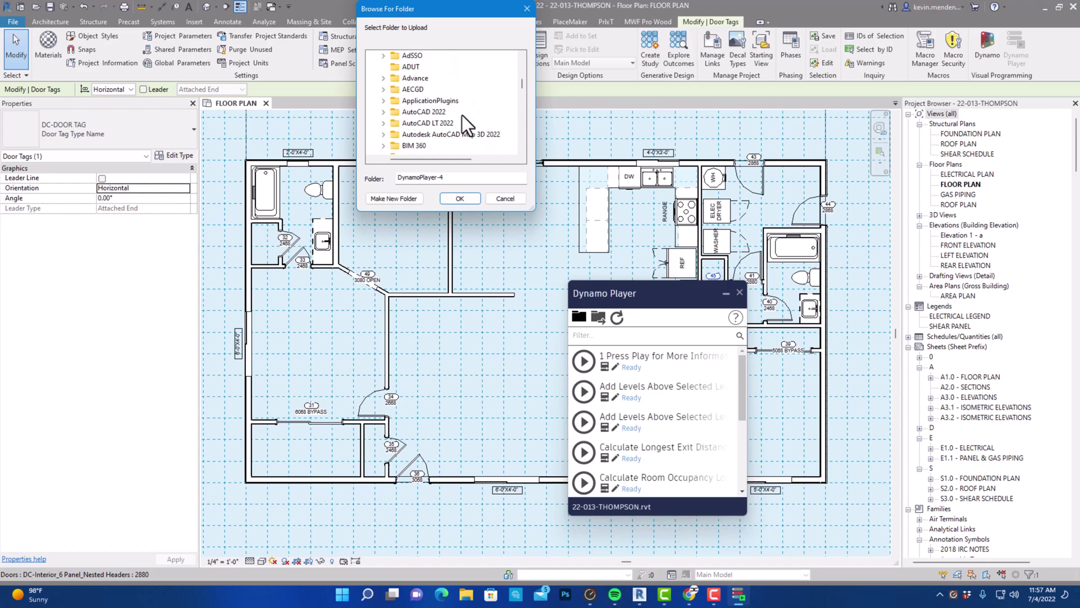
scroll(461, 114, "up", 9)
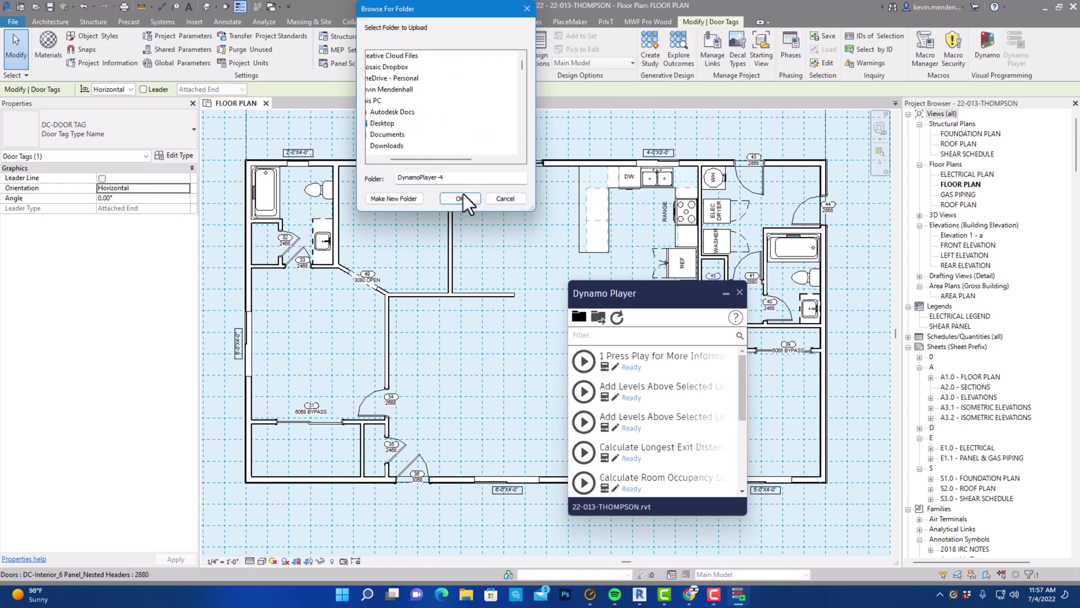
left_click_drag(428, 161, 387, 155)
left_click_drag(531, 207, 532, 367)
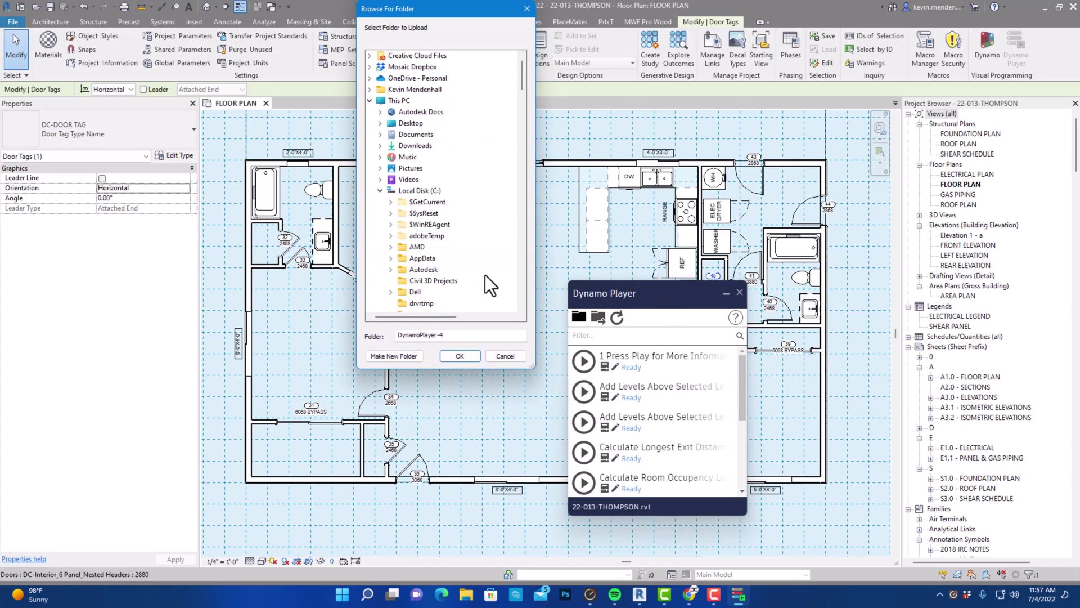
double_click(415, 135)
scroll(454, 202, "down", 2)
scroll(454, 202, "down", 1)
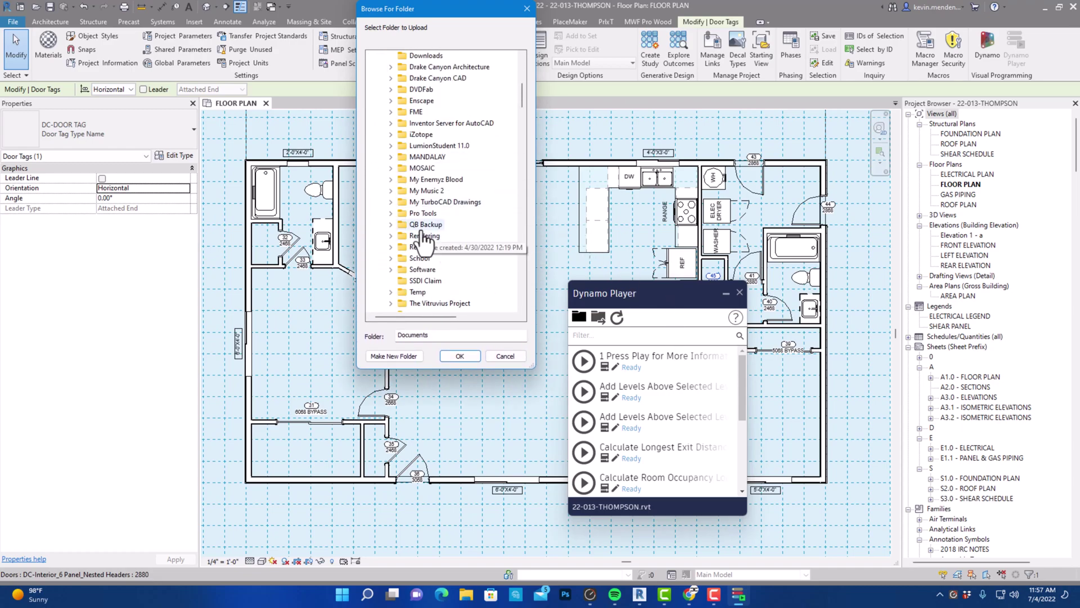
double_click(423, 275)
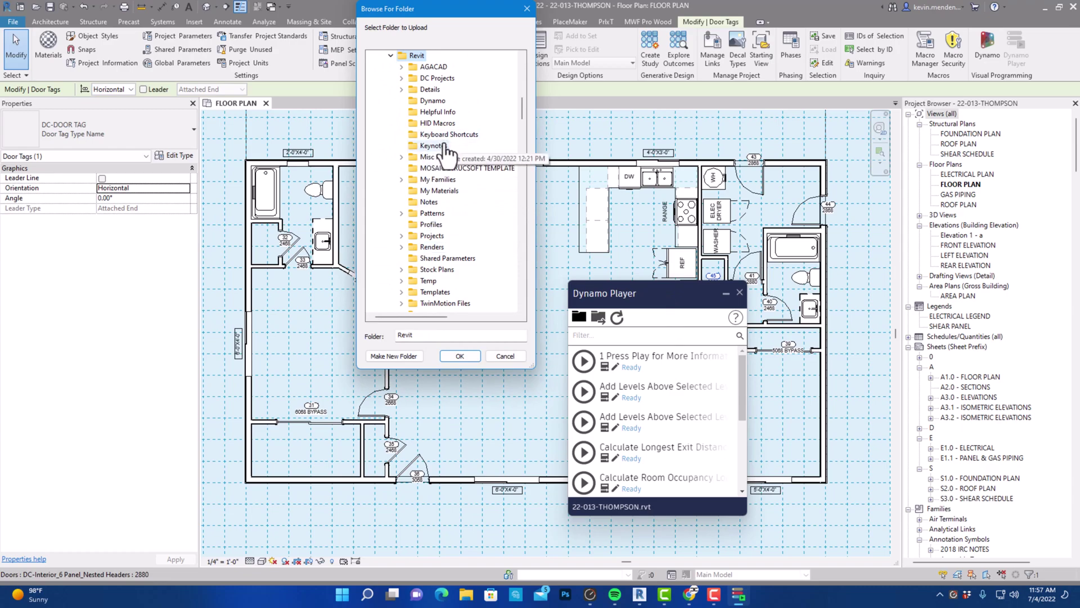
left_click(433, 101)
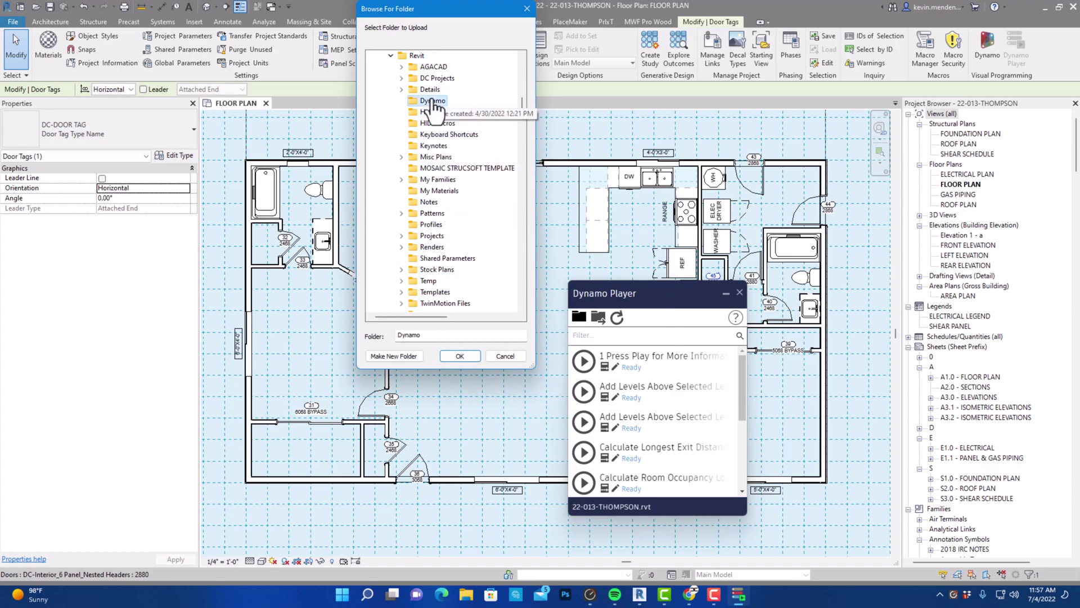
left_click(458, 357)
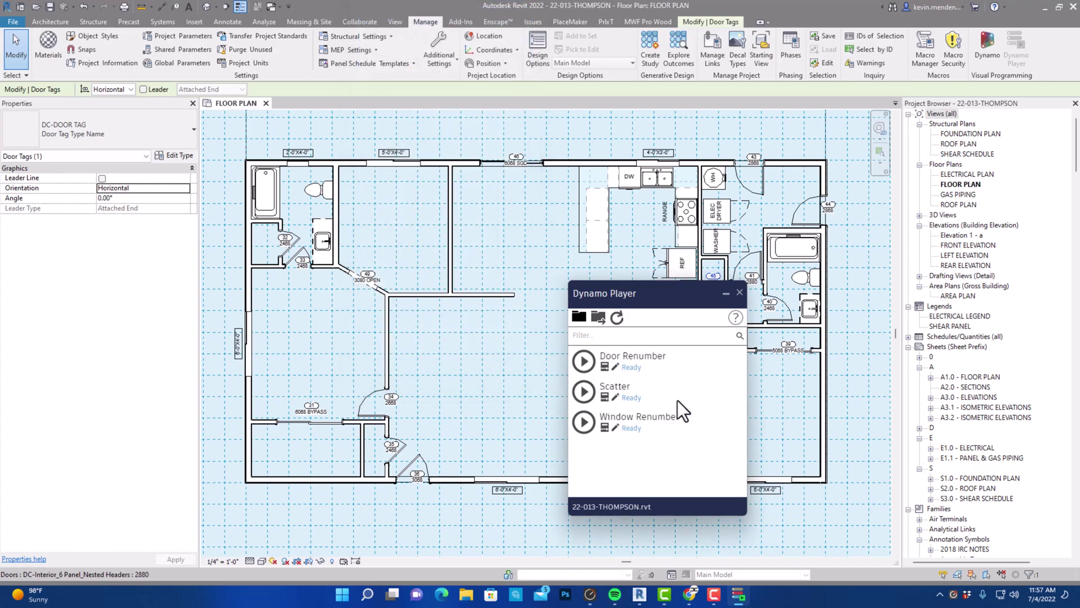
- Switch to File Explorer and view the script files in Documents > Revit > Dynamo, then minimize it
key("super+e")
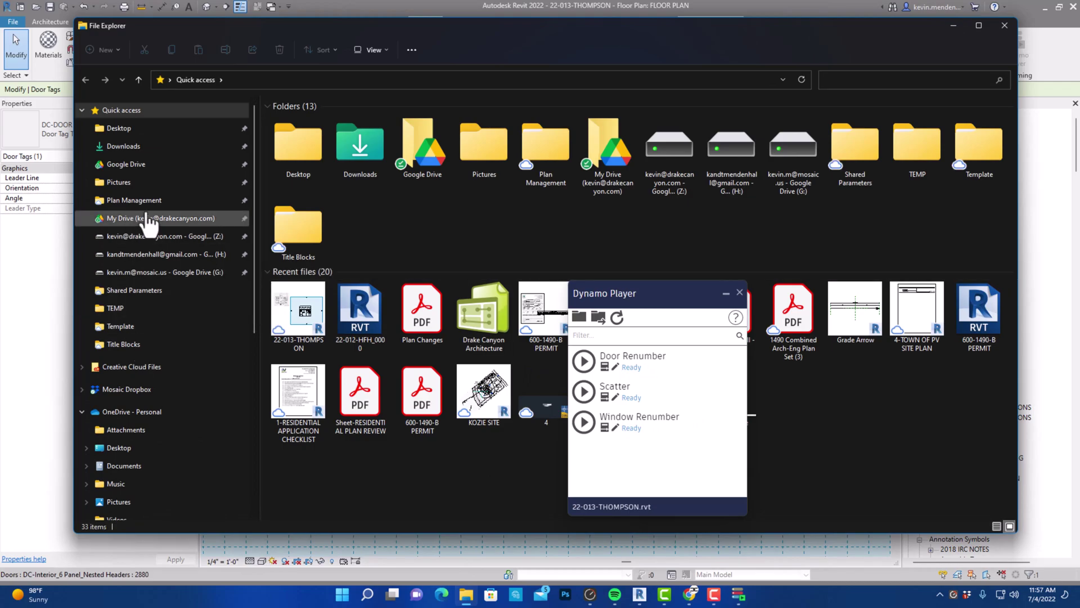
scroll(144, 214, "down", 2)
left_click(137, 374)
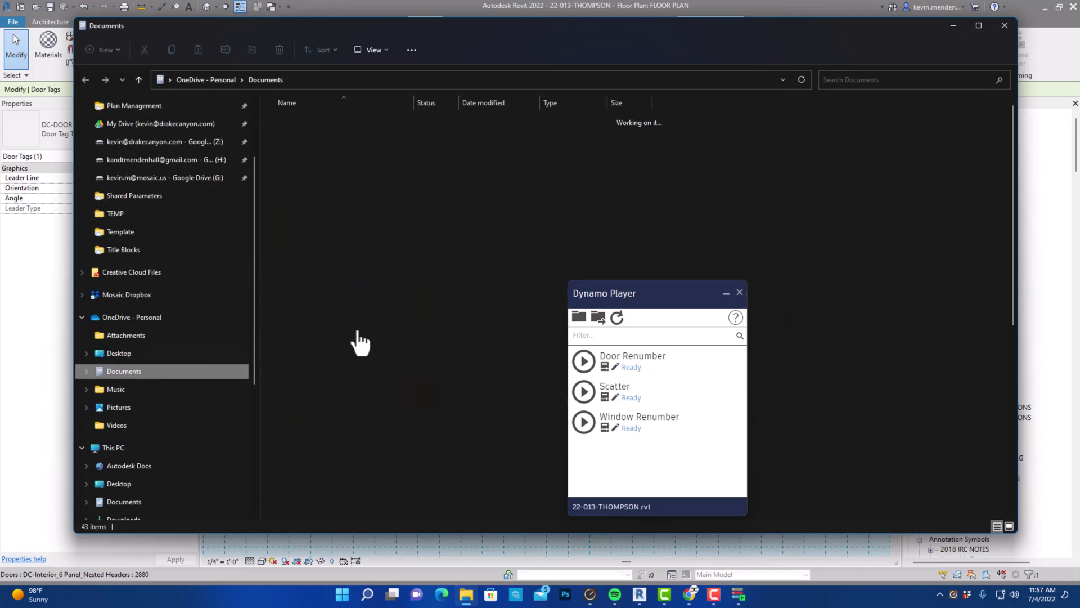
scroll(337, 196, "down", 3)
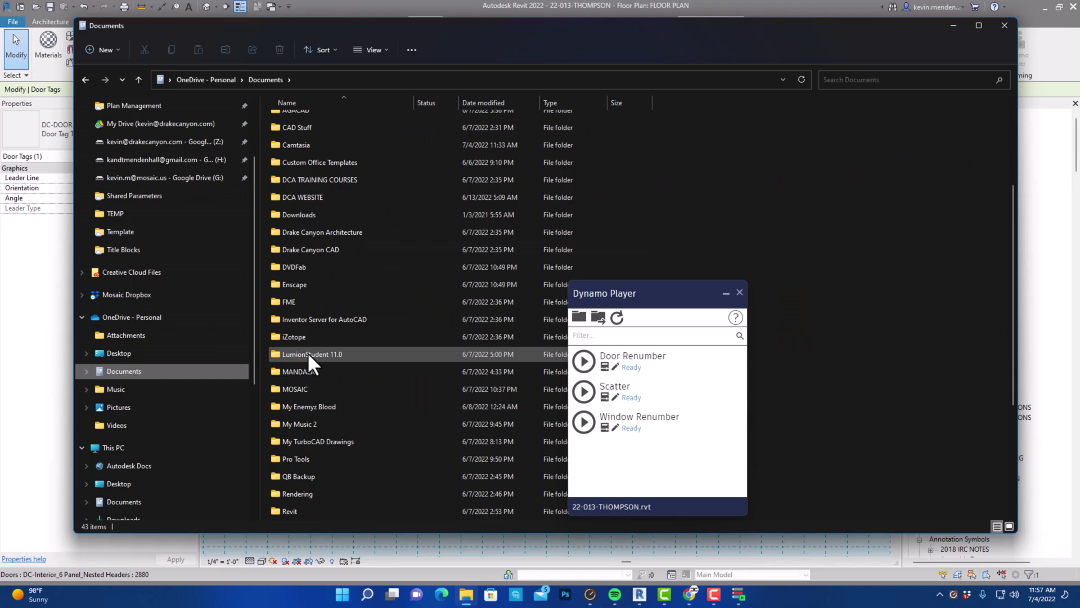
scroll(302, 428, "down", 2)
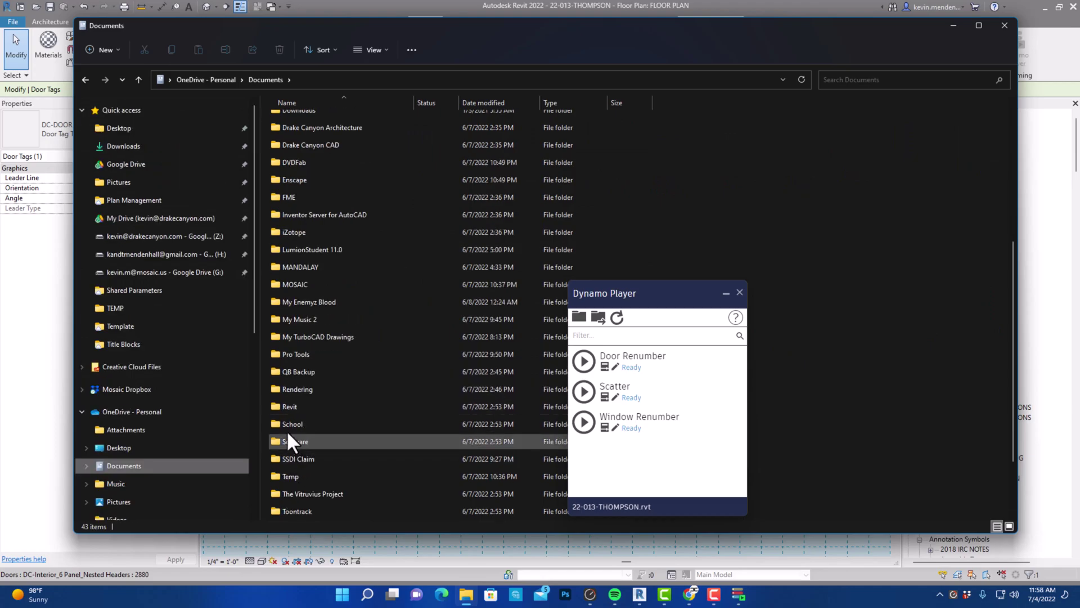
double_click(286, 406)
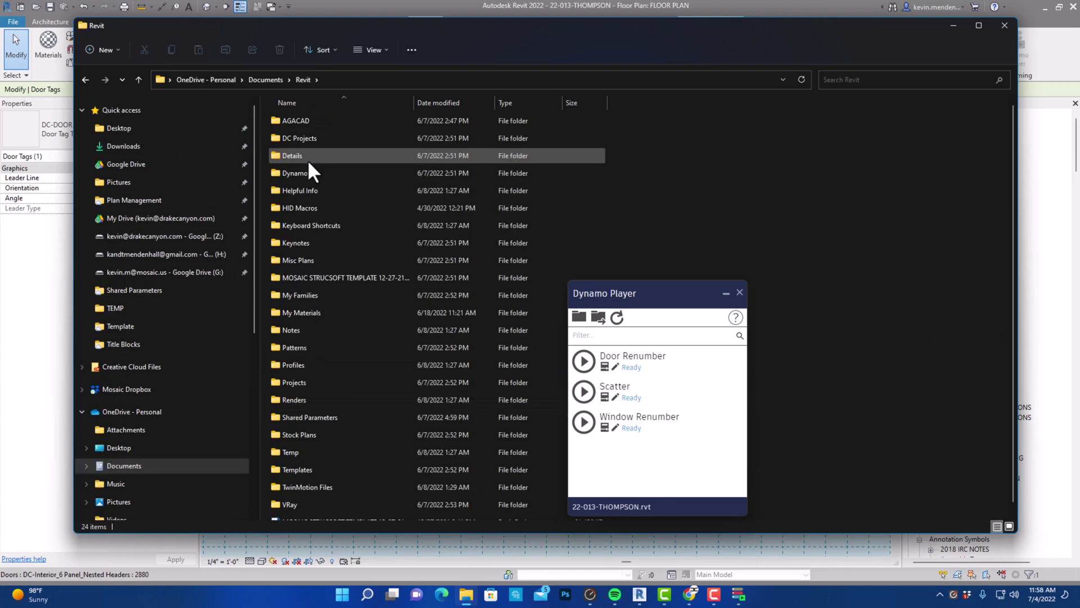
double_click(300, 173)
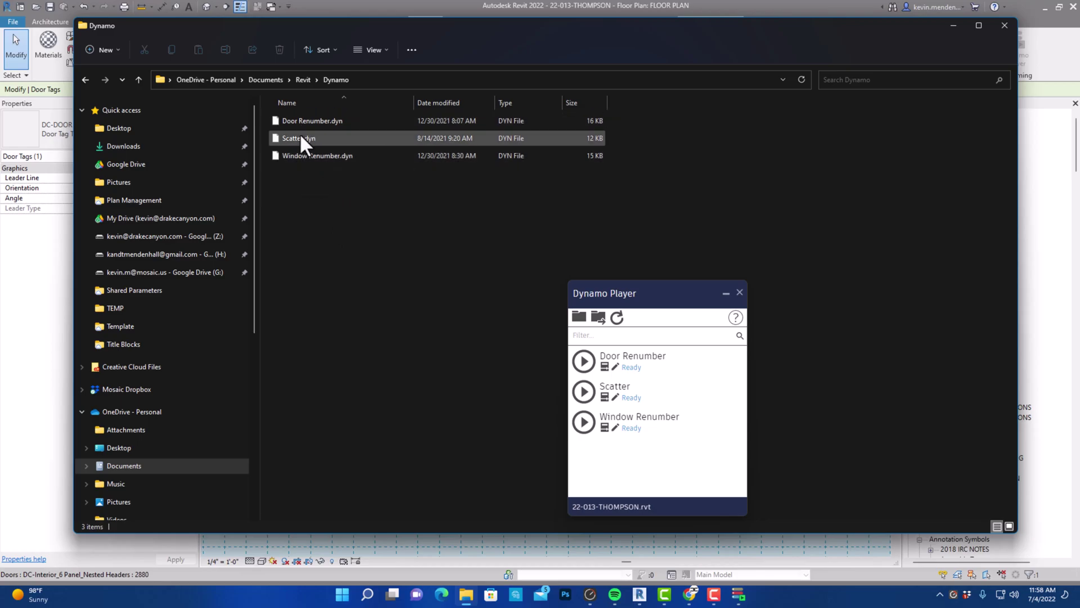
left_click(953, 25)
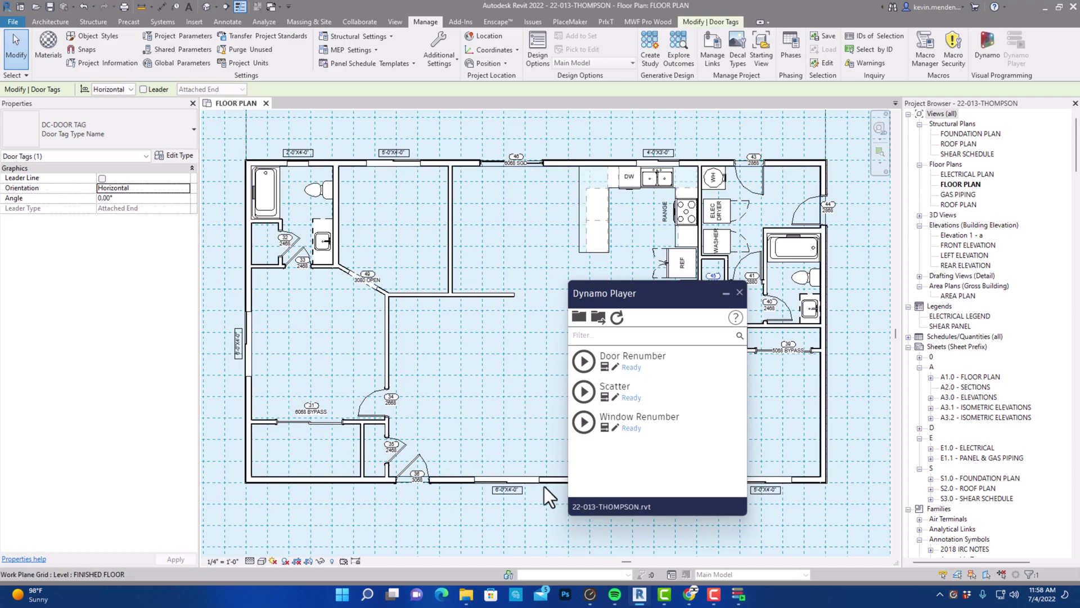
- Run the Door Renumber and Window Renumber scripts and close Dynamo Player
left_click(584, 361)
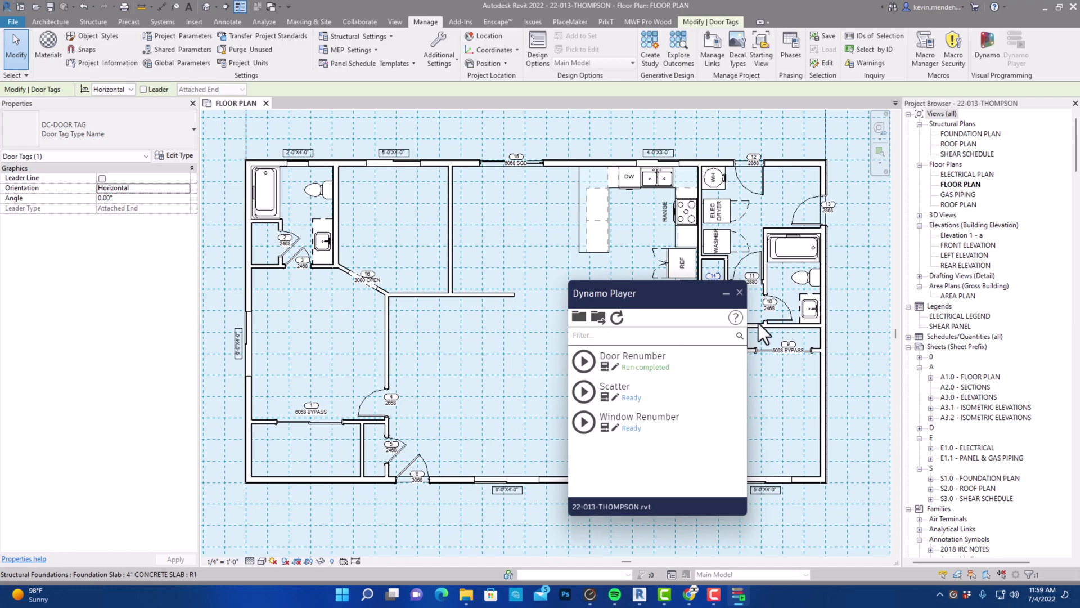
left_click(584, 421)
left_click(740, 292)
- Move the three window tags along the south exterior wall slightly down so their type letters clear the wall
scroll(555, 429, "up", 3)
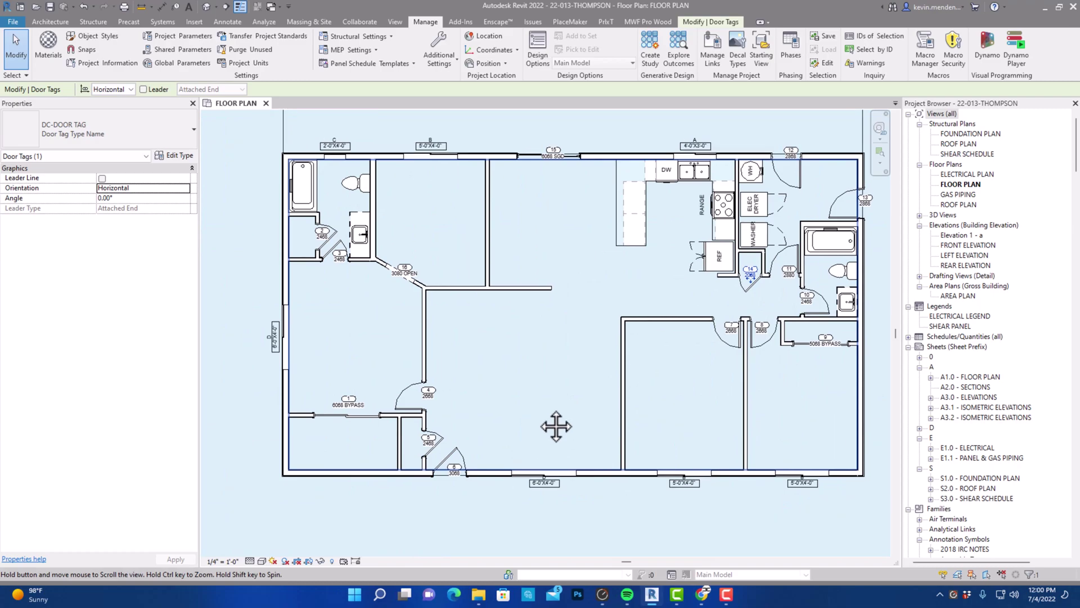
left_click(585, 391)
middle_click_drag(679, 398, 564, 376)
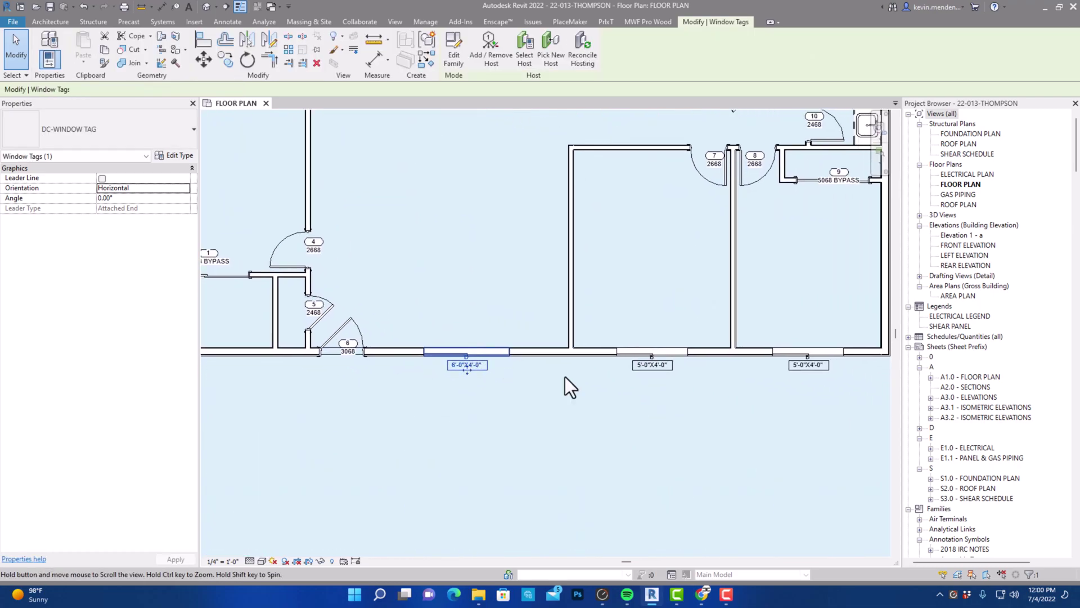
left_click(807, 365, "ctrl")
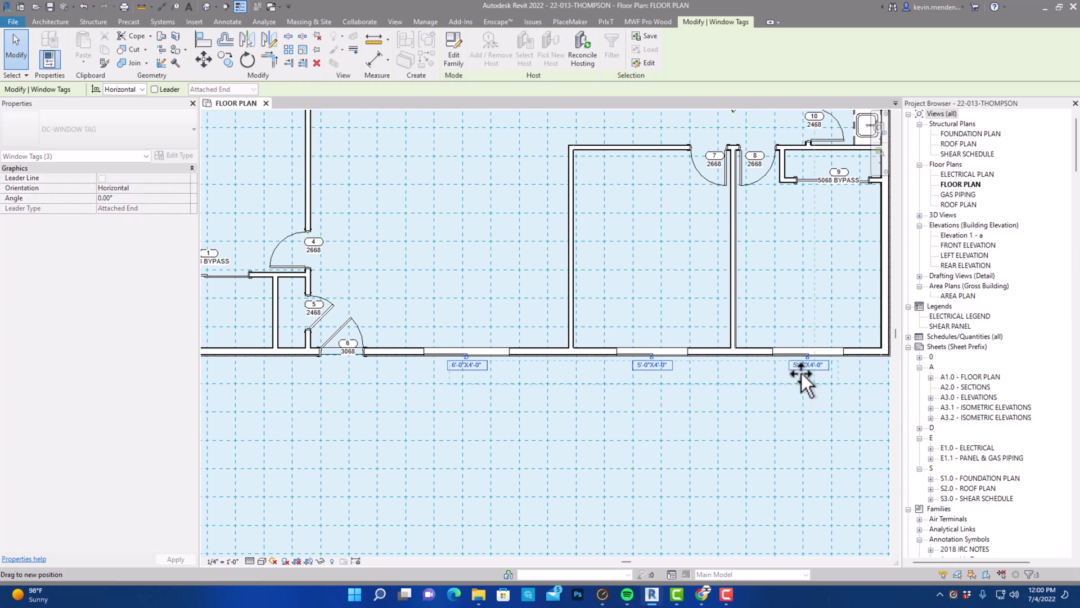
scroll(795, 387, "down", 2)
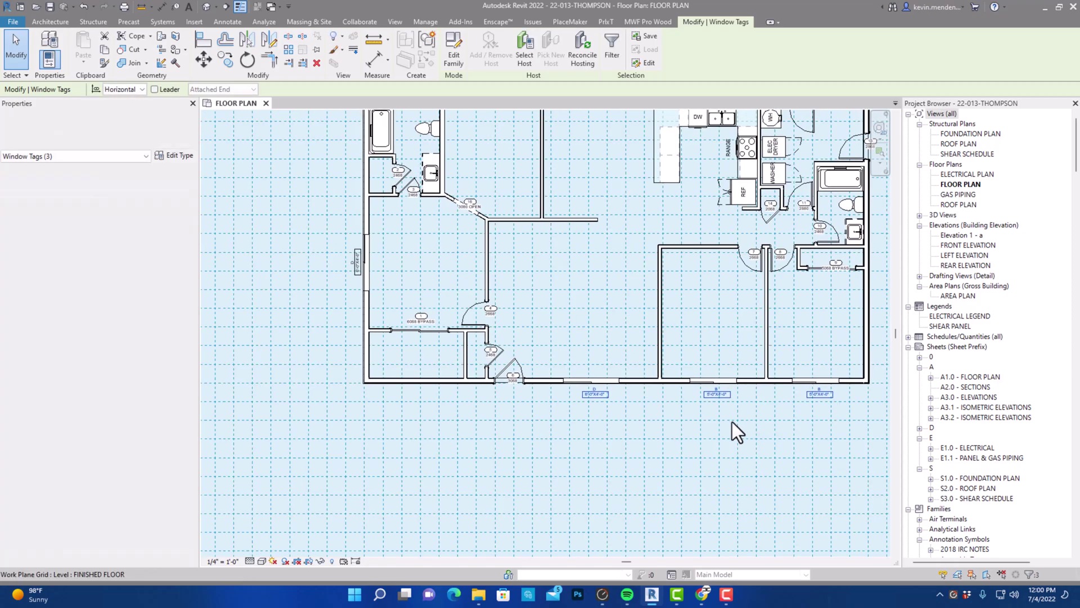
left_click(726, 423)
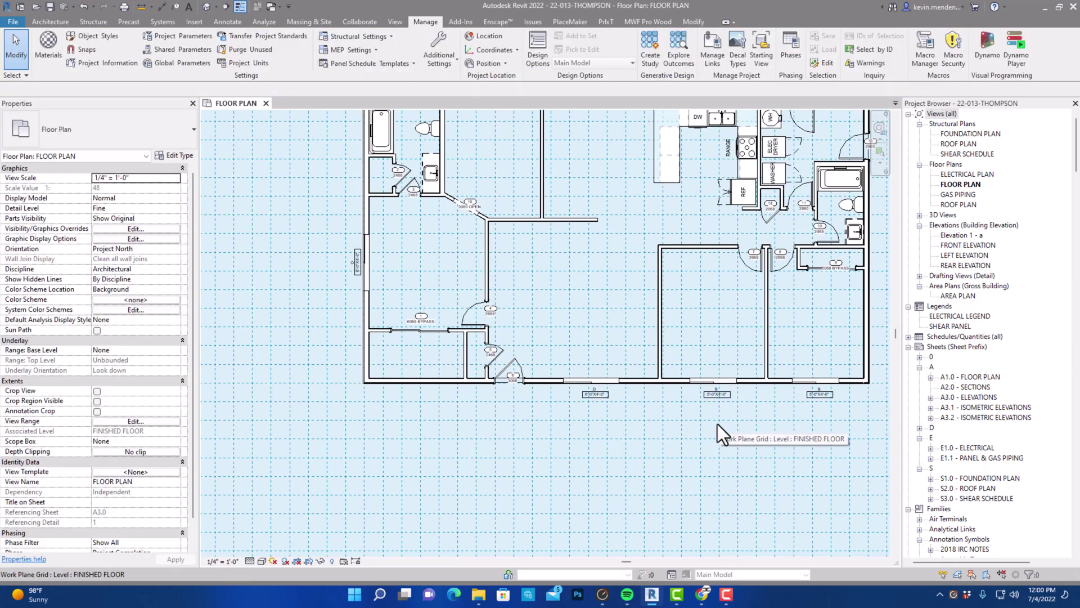
- Examine the renumbered door tags and lettered window tags around the whole floor plan
scroll(593, 400, "up", 2)
scroll(589, 390, "down", 3)
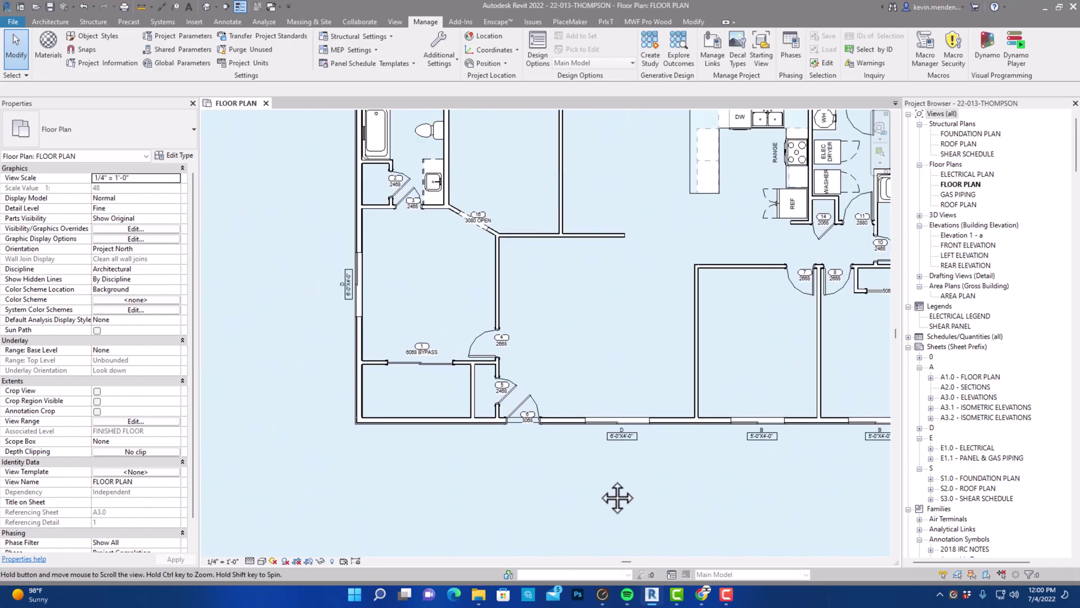
scroll(412, 298, "up", 2)
middle_click_drag(412, 298, 388, 352)
scroll(381, 340, "down", 2)
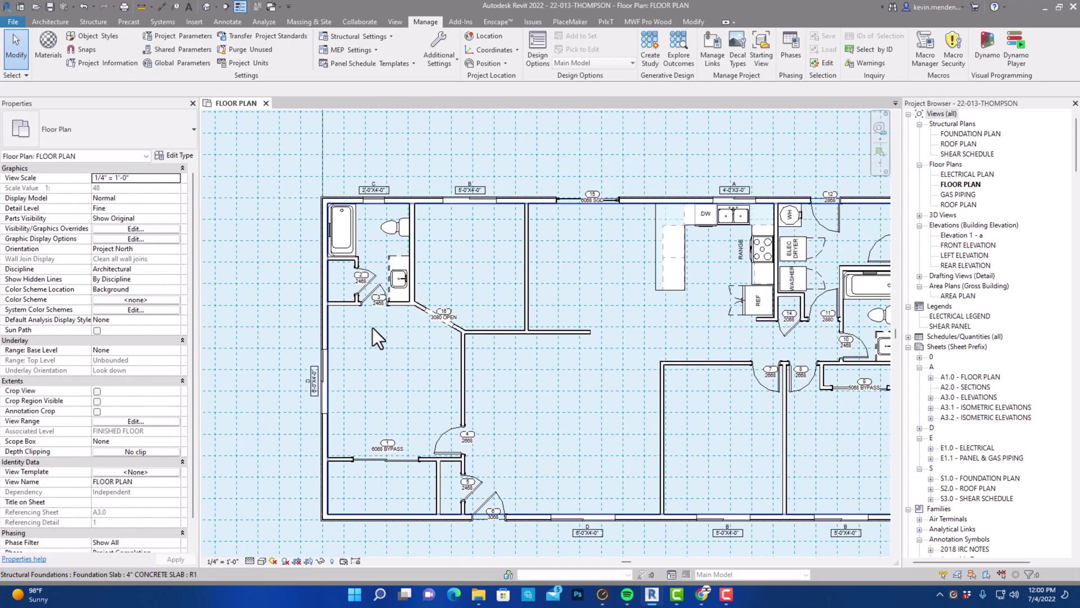
scroll(414, 175, "up", 2)
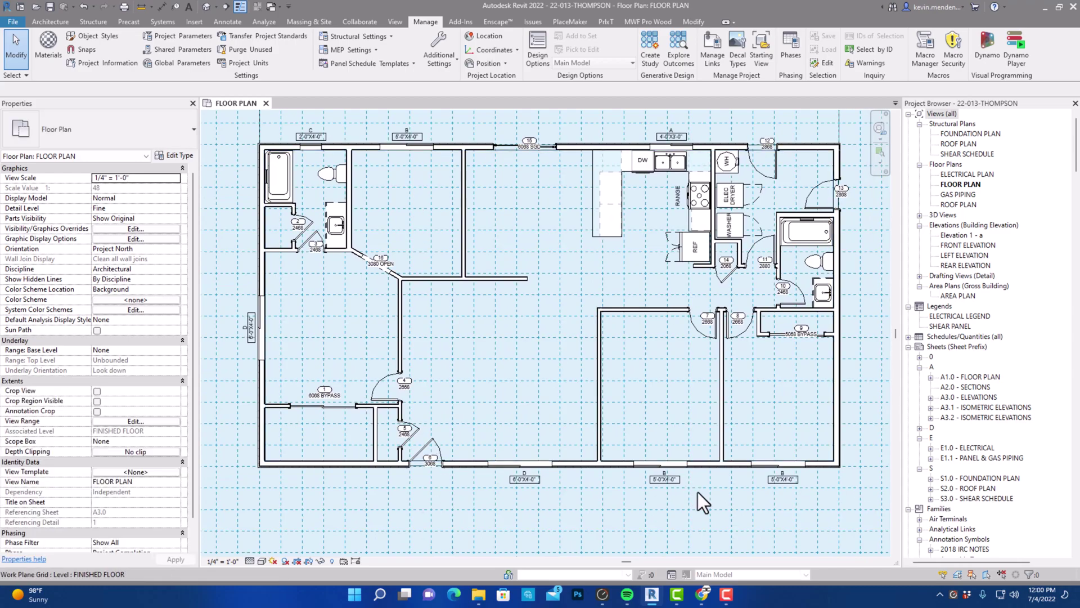
scroll(667, 487, "up", 2)
middle_click_drag(647, 523, 626, 417)
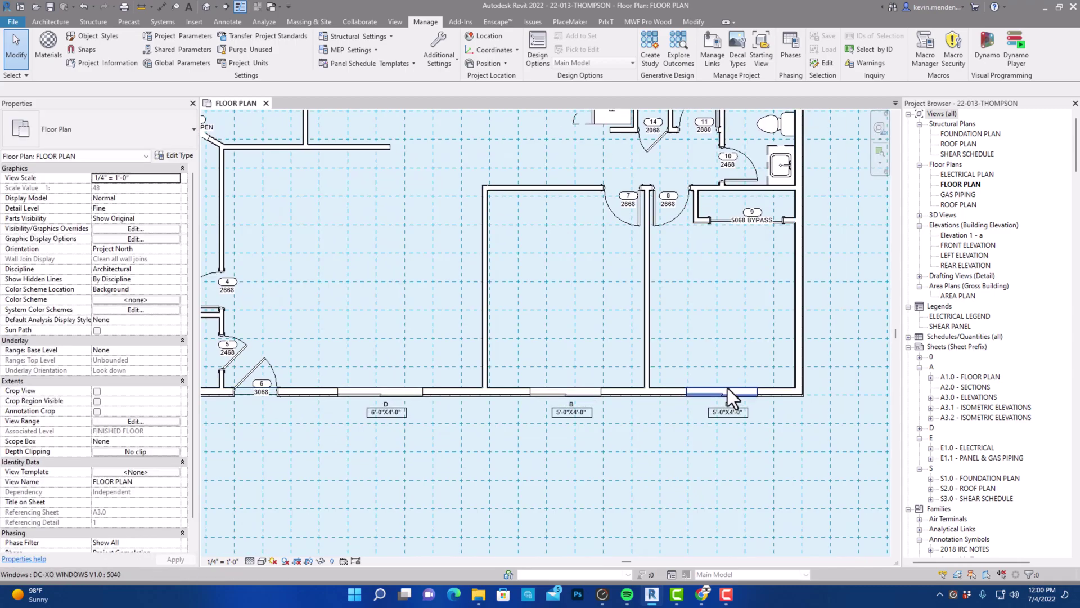
scroll(608, 383, "down", 3)
scroll(599, 402, "up", 2)
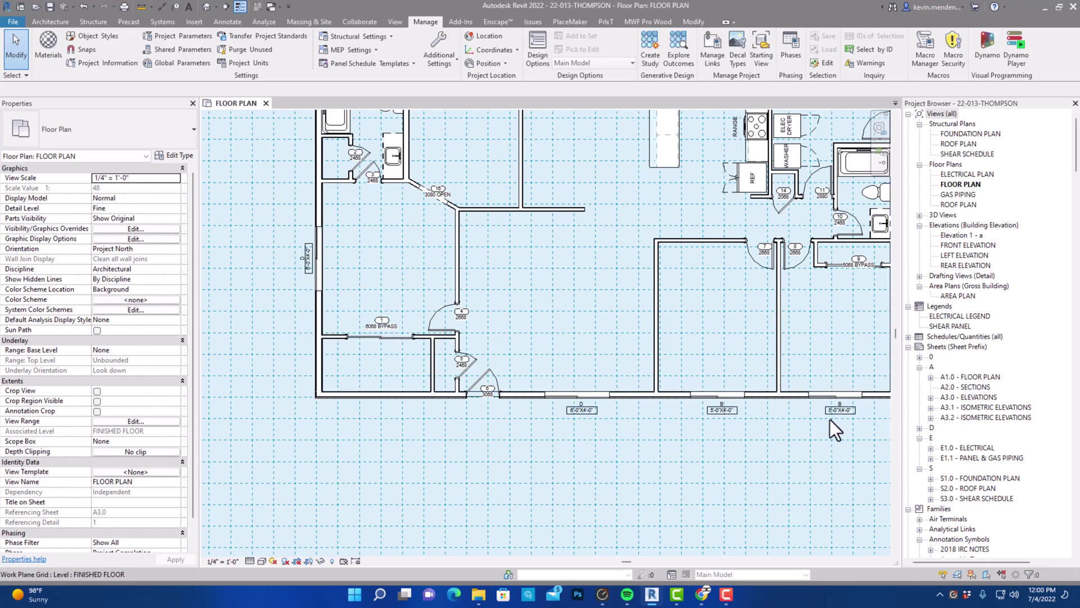
- Open sheet A1.0 - FLOOR PLAN and examine the mark numbering in the Door Schedule
double_click(966, 376)
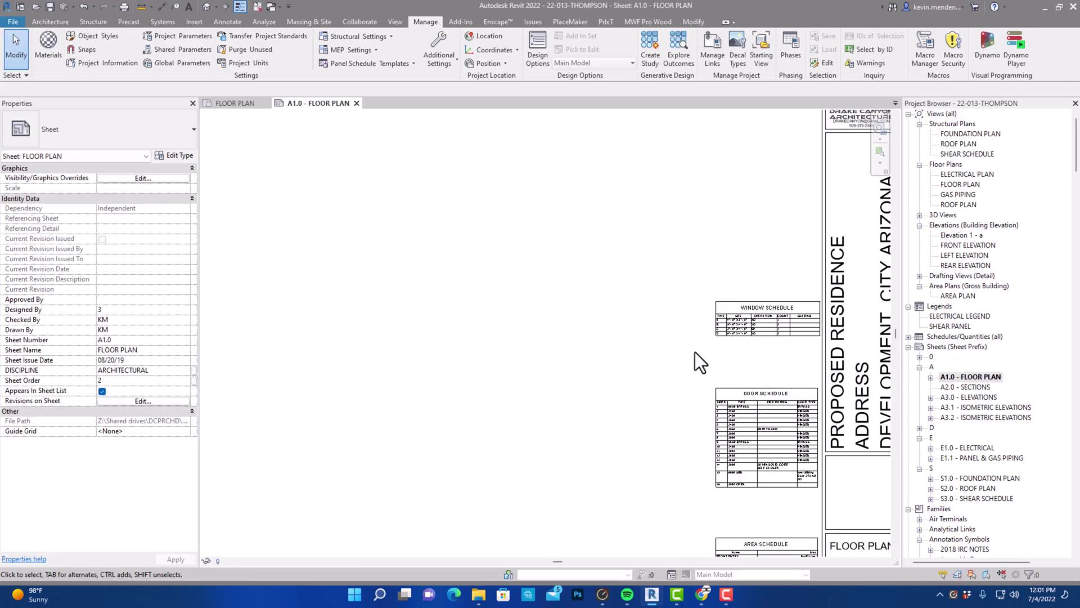
middle_click_drag(700, 362, 634, 217)
scroll(658, 390, "up", 5)
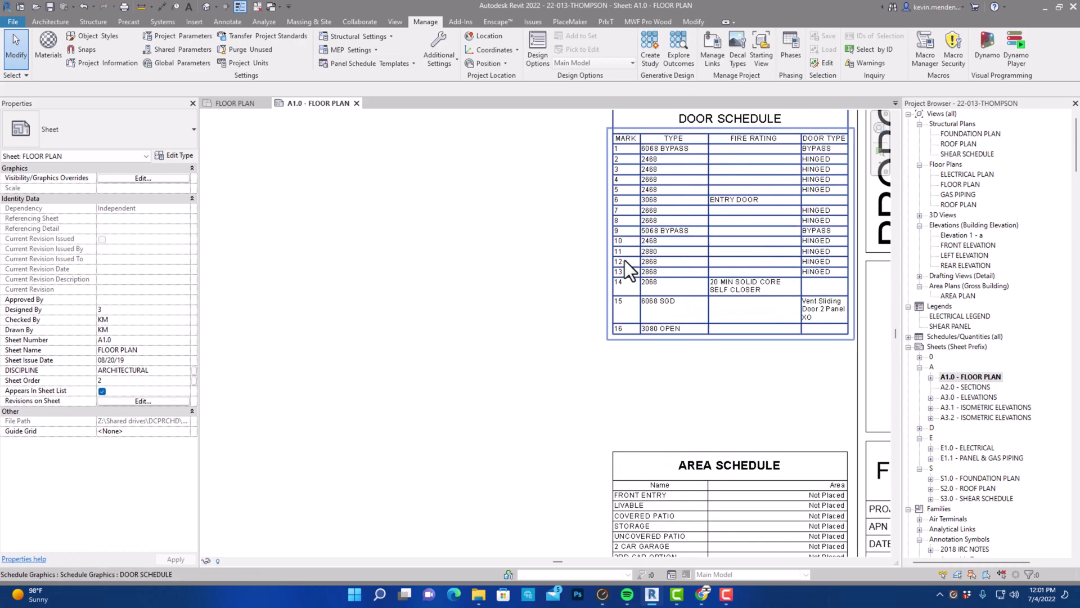
middle_click_drag(625, 262, 601, 277)
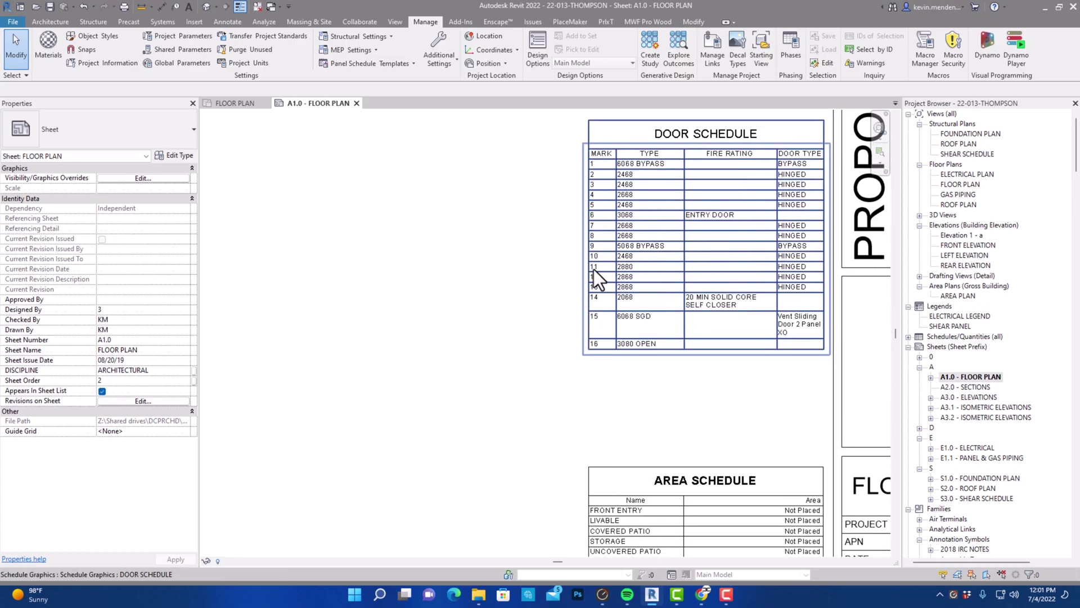
scroll(622, 281, "down", 2)
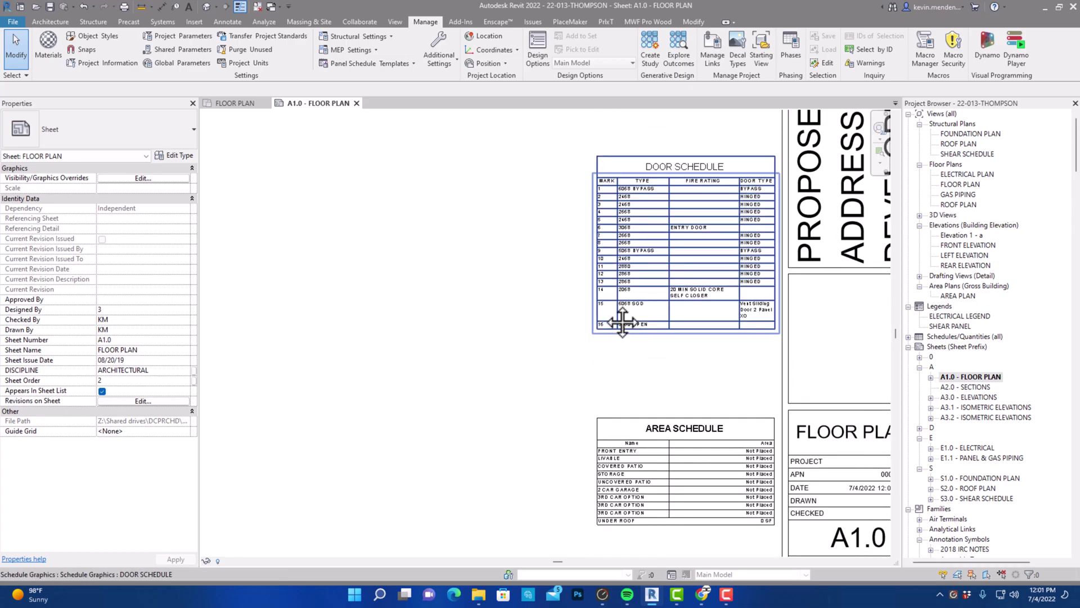
middle_click_drag(594, 481, 591, 386)
scroll(589, 373, "up", 2)
scroll(593, 338, "down", 2)
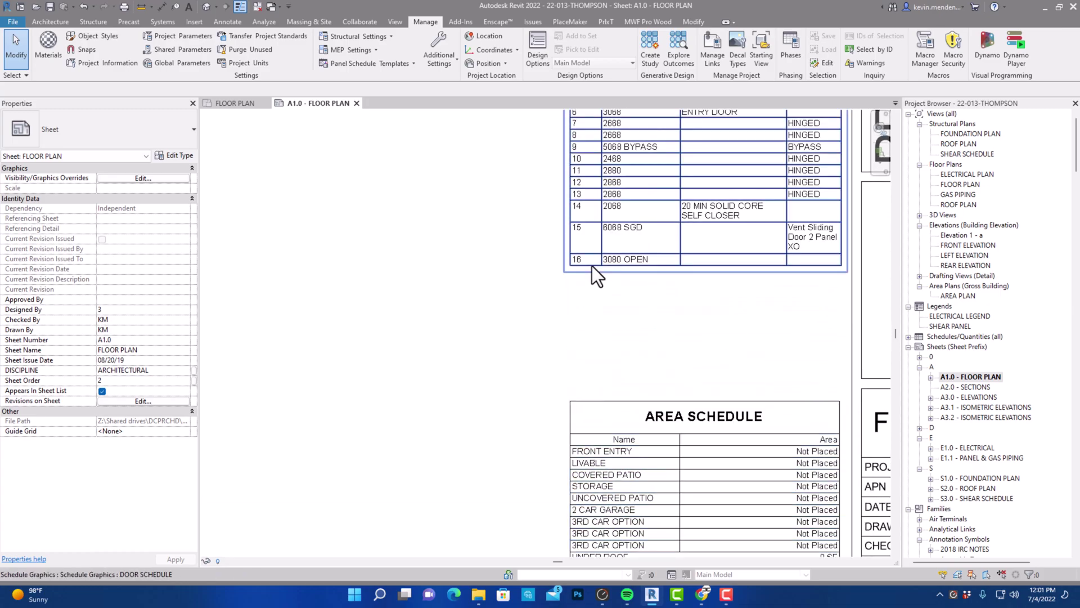
- Examine the types, sizes and counts in the Window Schedule on the sheet
middle_click_drag(593, 337, 594, 532)
scroll(591, 386, "down", 1)
scroll(610, 237, "up", 2)
scroll(550, 261, "up", 1)
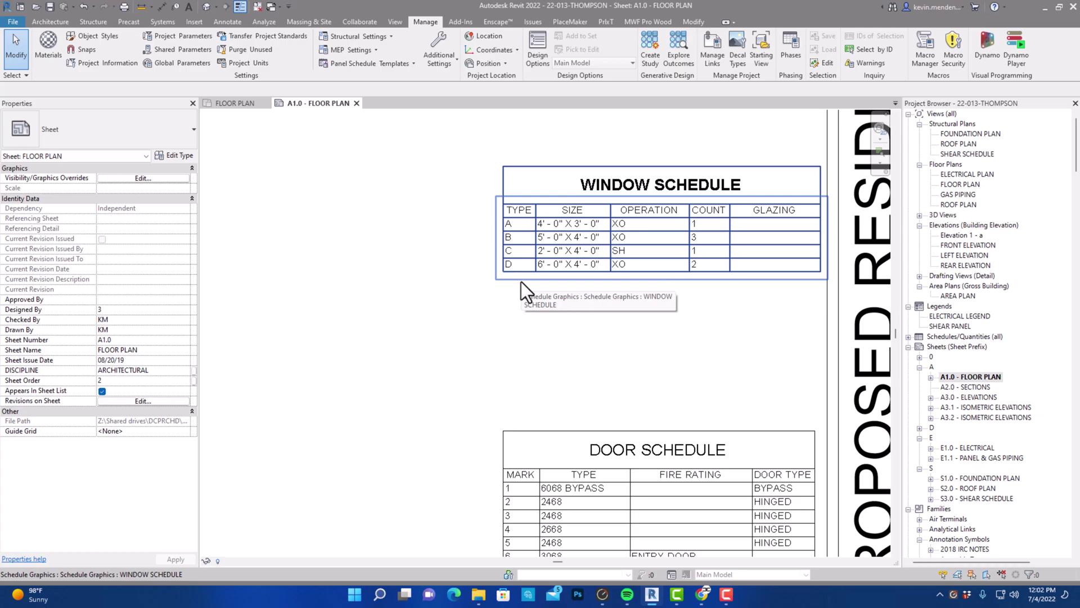
scroll(521, 281, "down", 3)
scroll(549, 261, "down", 2)
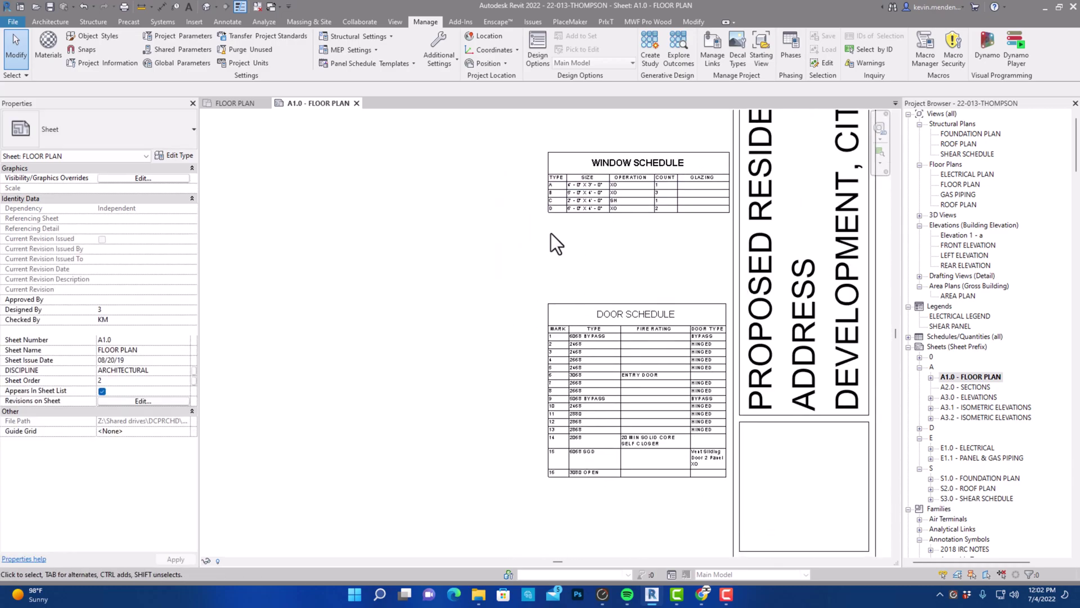